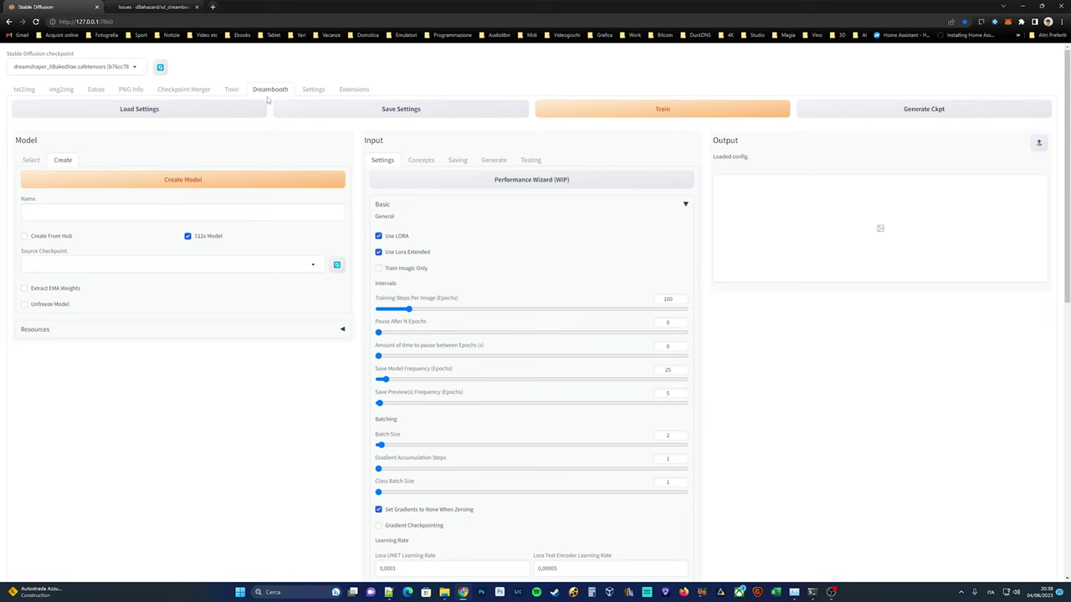
Step: Bring up the Extensions page's Available list of installable extensions
click(350, 92)
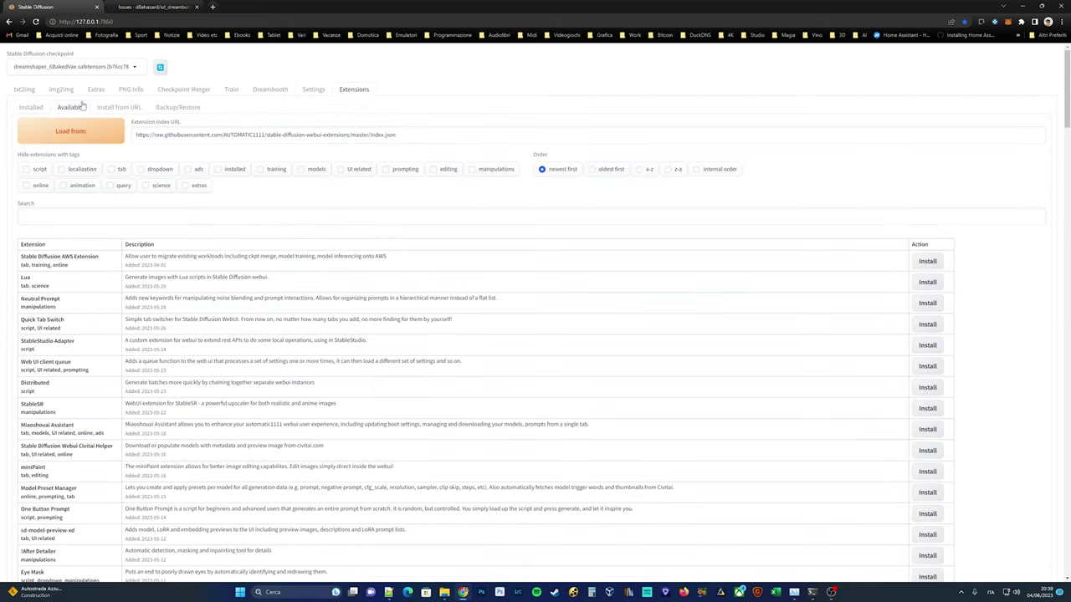
Step: Reload the available extensions and search 'dreamb' to find the installed Dreambooth extension
click(93, 131)
click(62, 217)
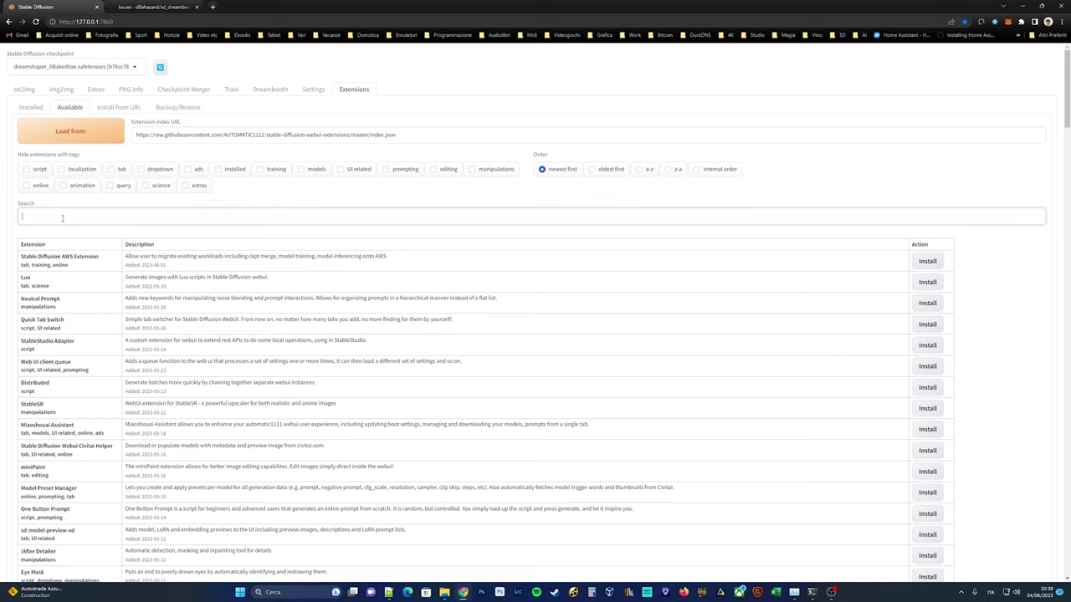
text(dreamb)
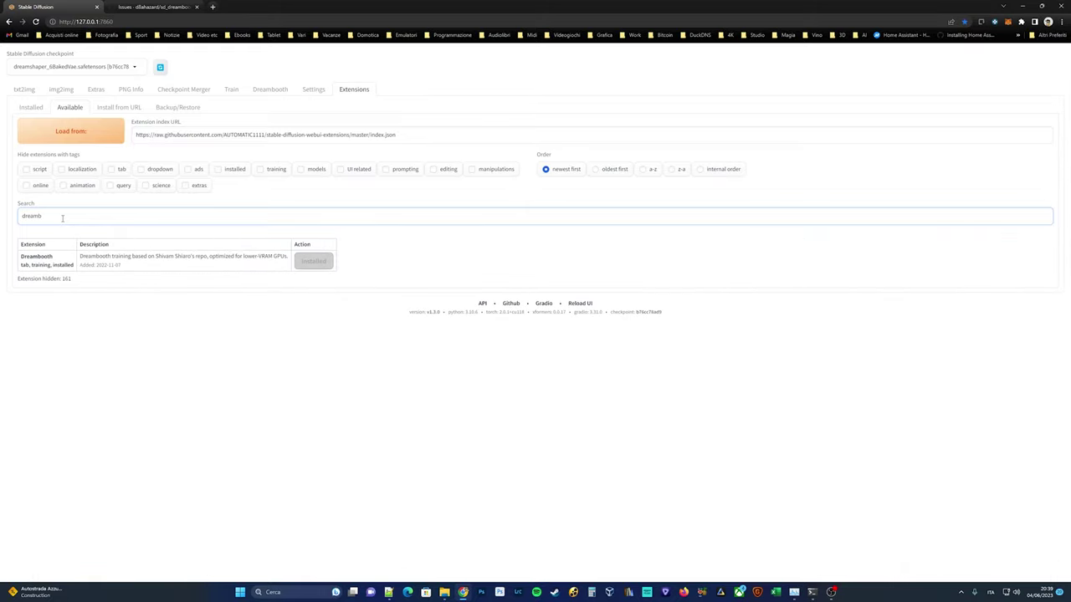
key(ctrl+a)
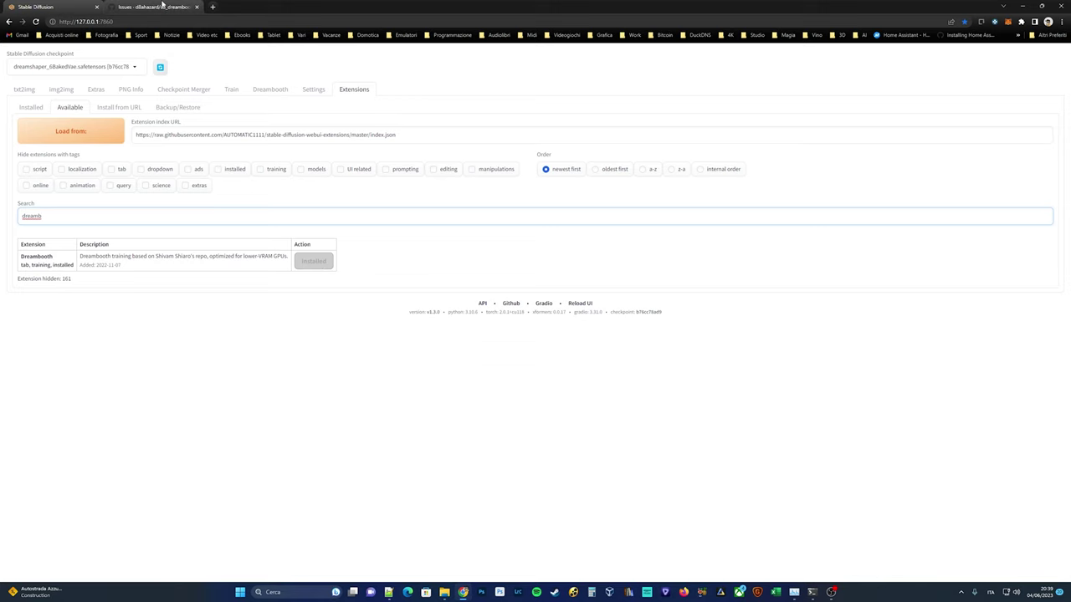
Step: View the sd_dreambooth_extension Issues page on GitHub, then return to the web UI
click(163, 6)
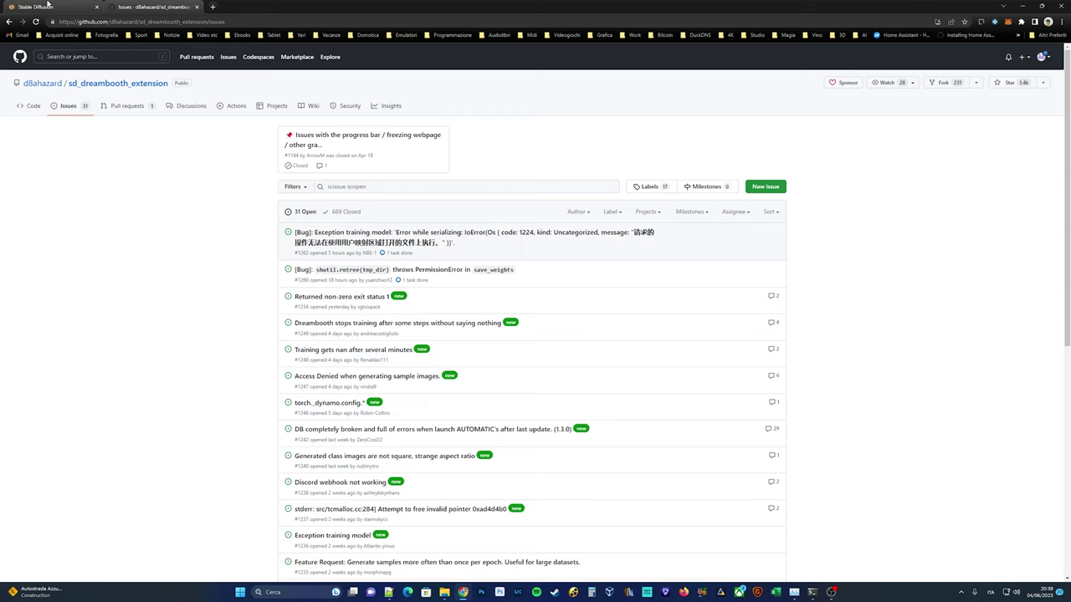
click(48, 6)
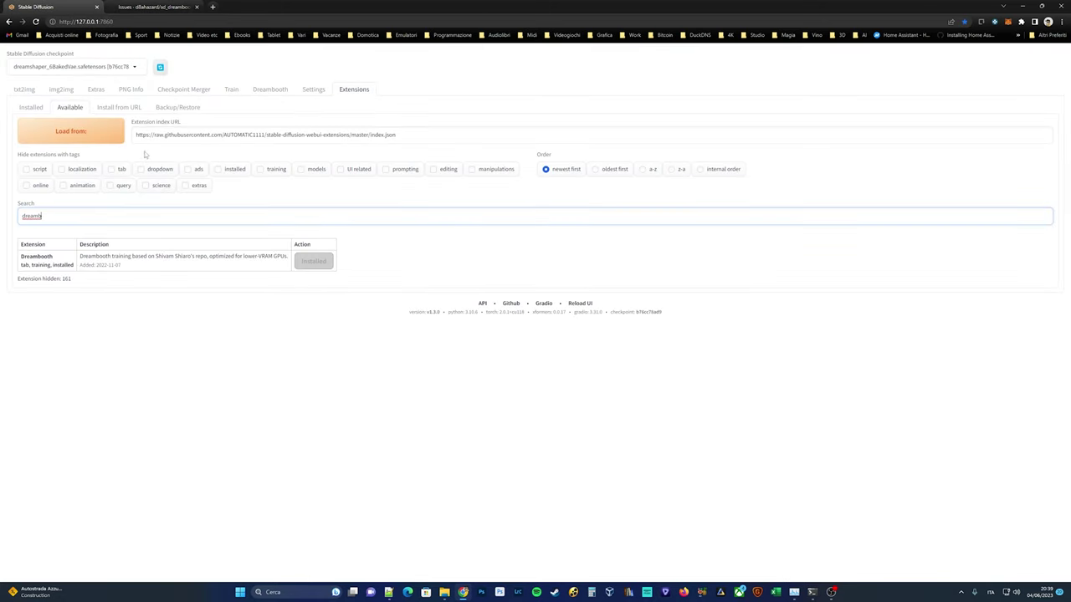
Step: On the Dreambooth page, choose dreamshaper_6BakedVae.safetensors as the source checkpoint
click(268, 89)
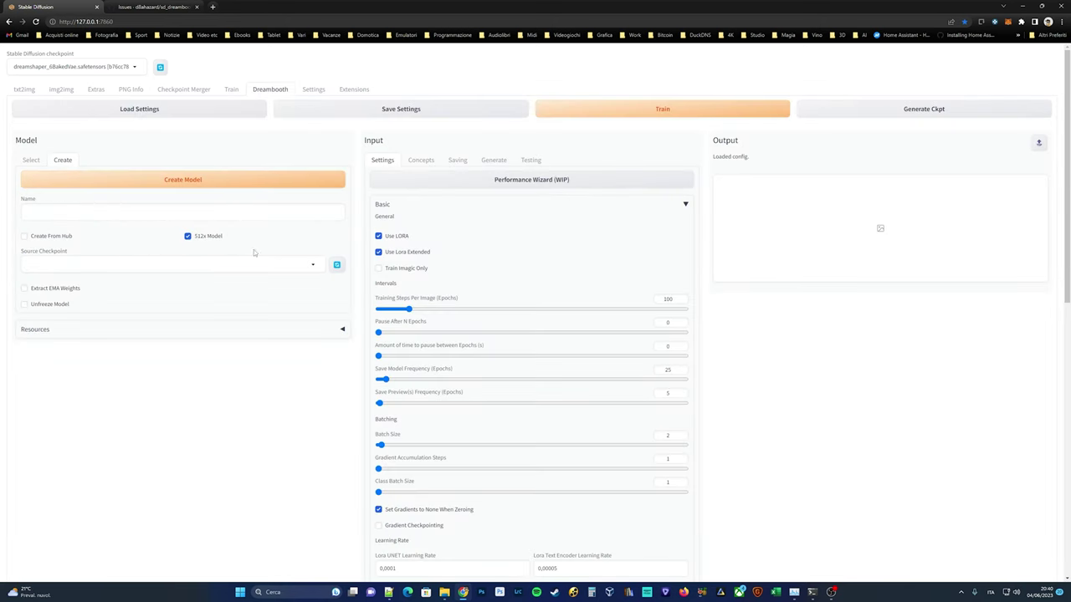
click(311, 264)
scroll(96, 438, down, 3)
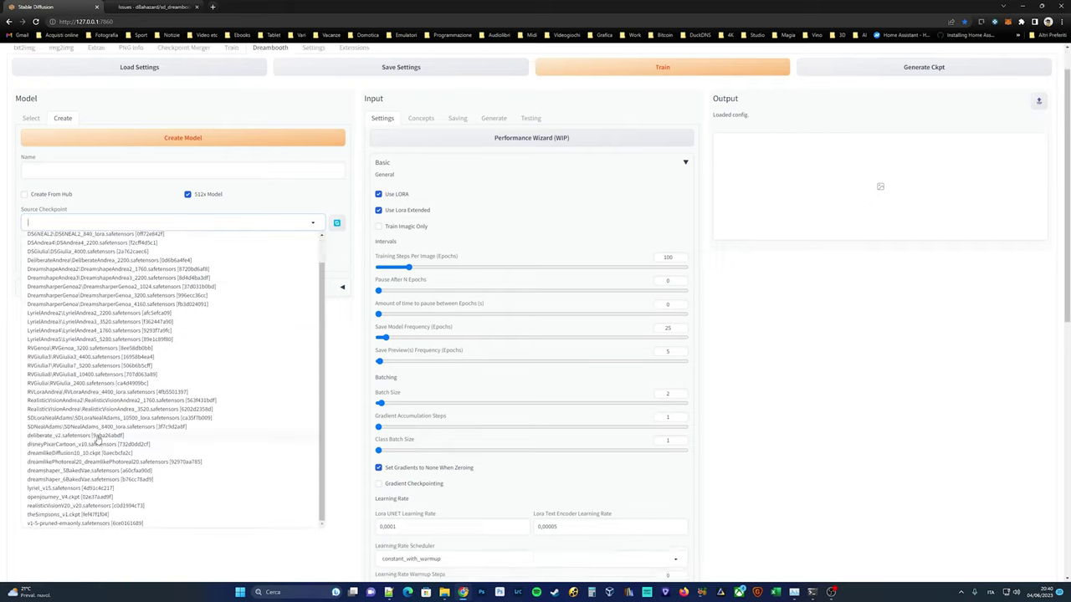
click(84, 480)
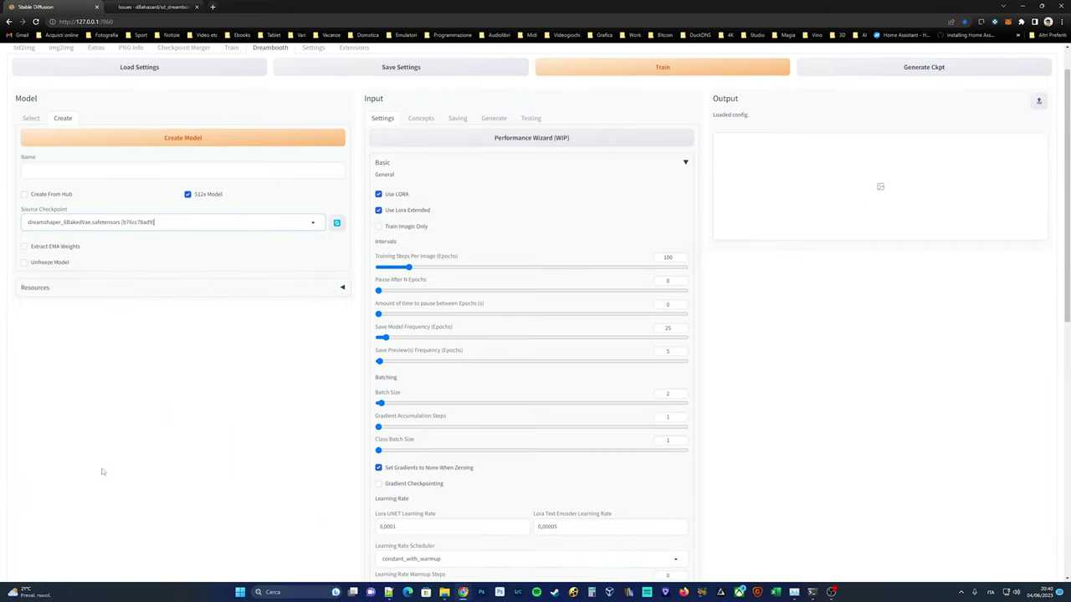
Step: Enter a name for the new model and create the Dreambooth model
click(57, 173)
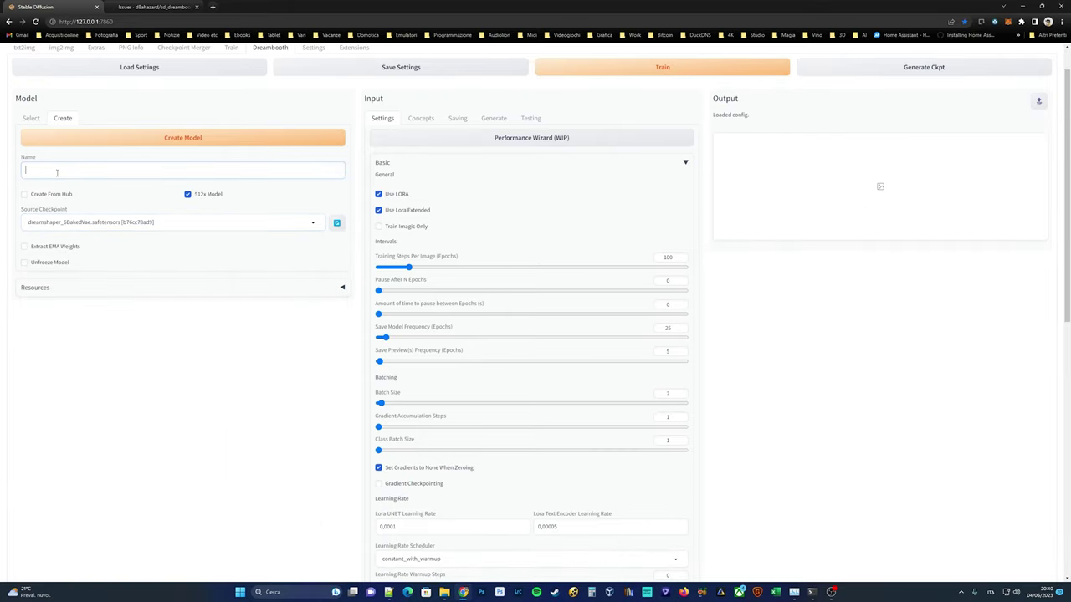
text(SDLoraAndrea)
key(ctrl+a)
text(ZZZZZZZ)
key(ctrl+a)
scroll(57, 172, up, 1)
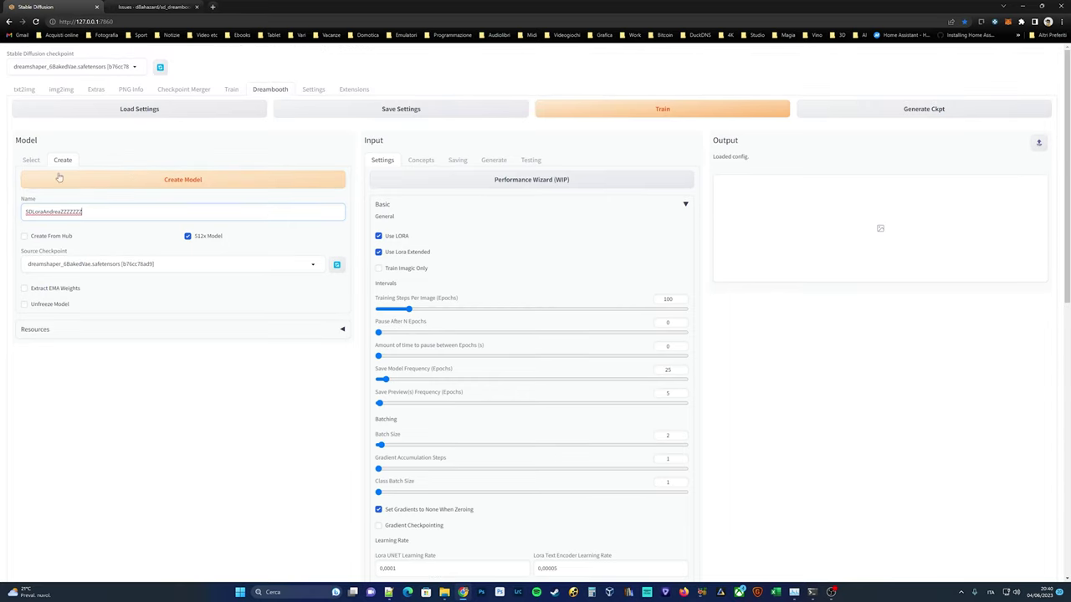
click(192, 184)
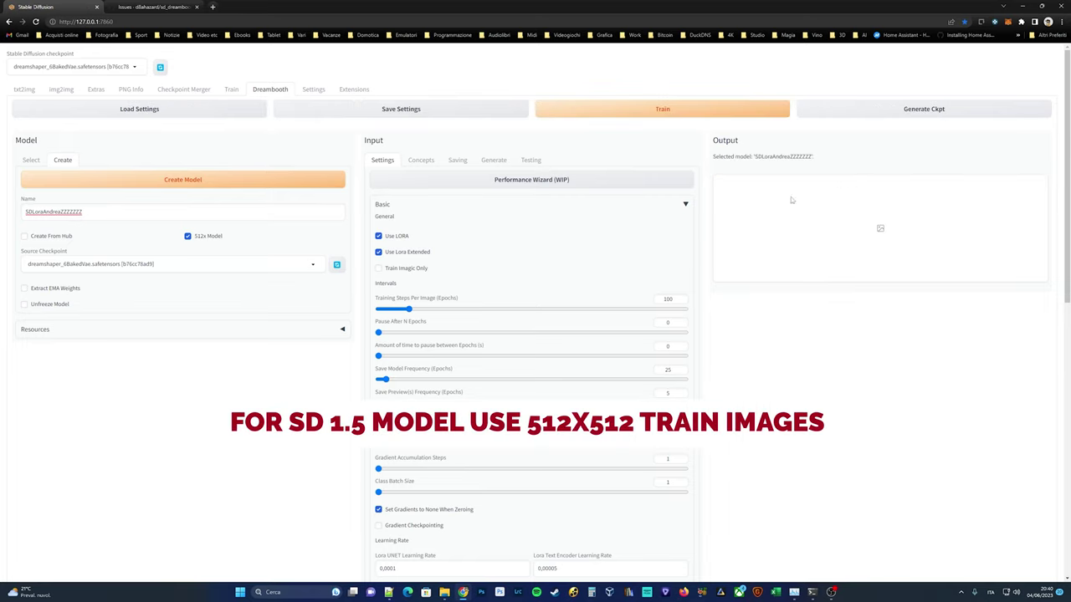
click(444, 591)
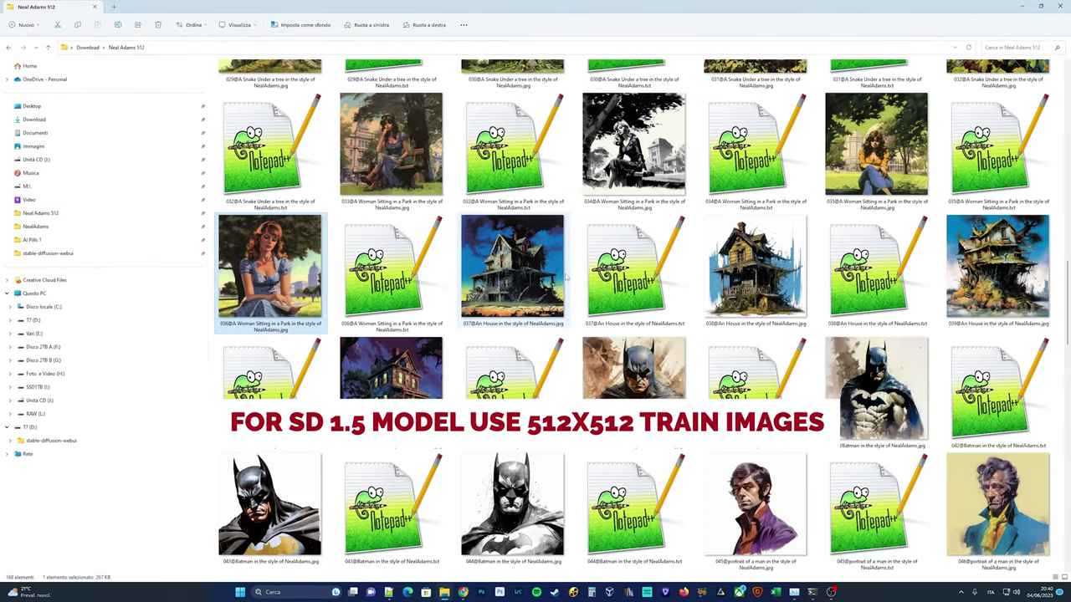
Step: Inspect the 036 image name's parts: 036@ prefix, 'A Woman Sitting in a Park', 'in the style of', NealAdams
mouse_move(566, 277)
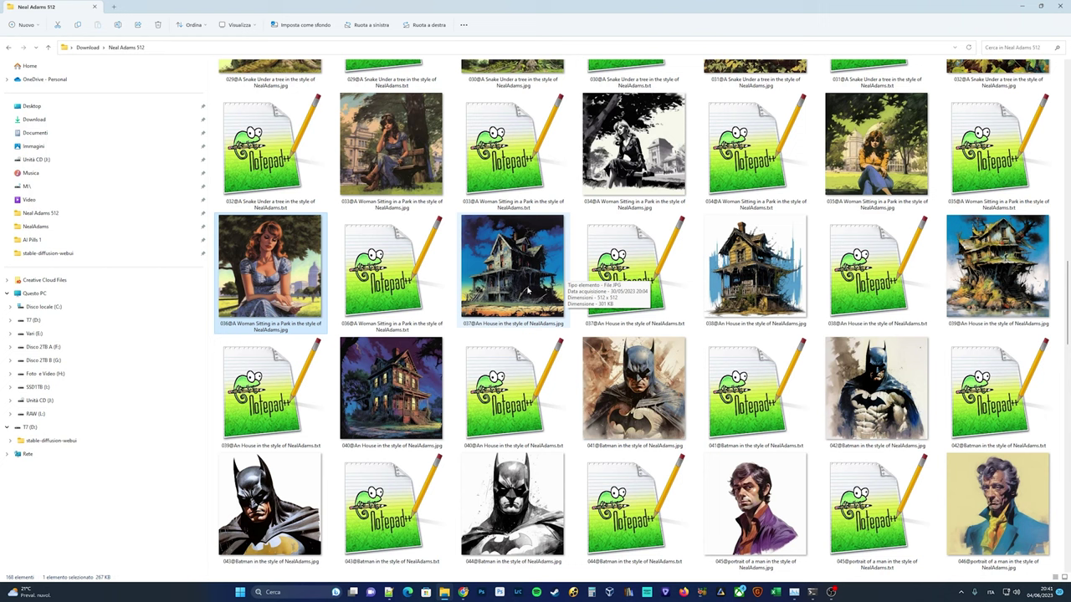
click(265, 331)
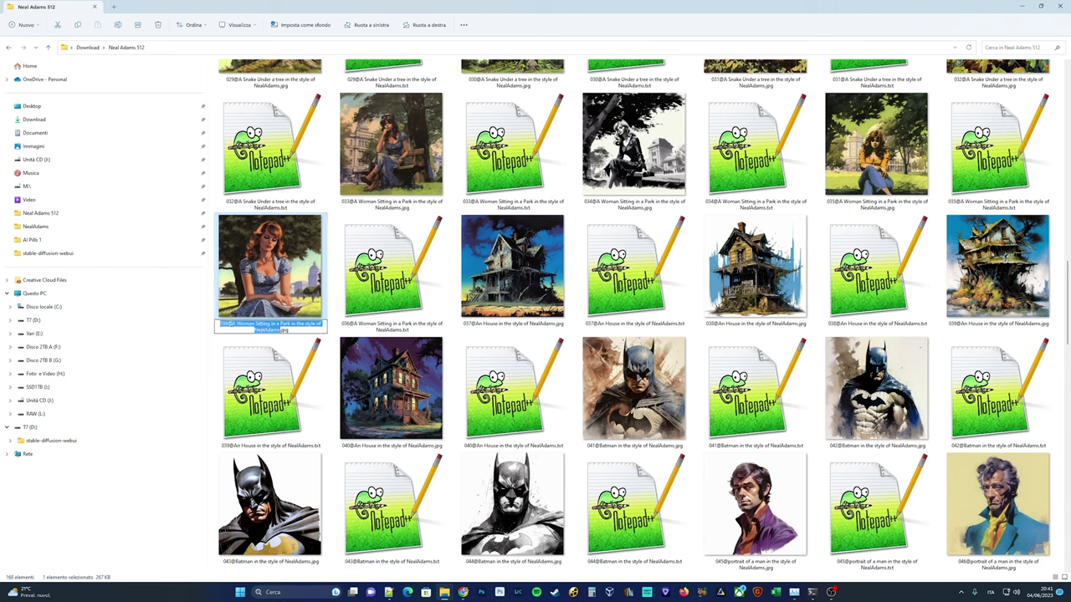
drag(235, 326, 219, 326)
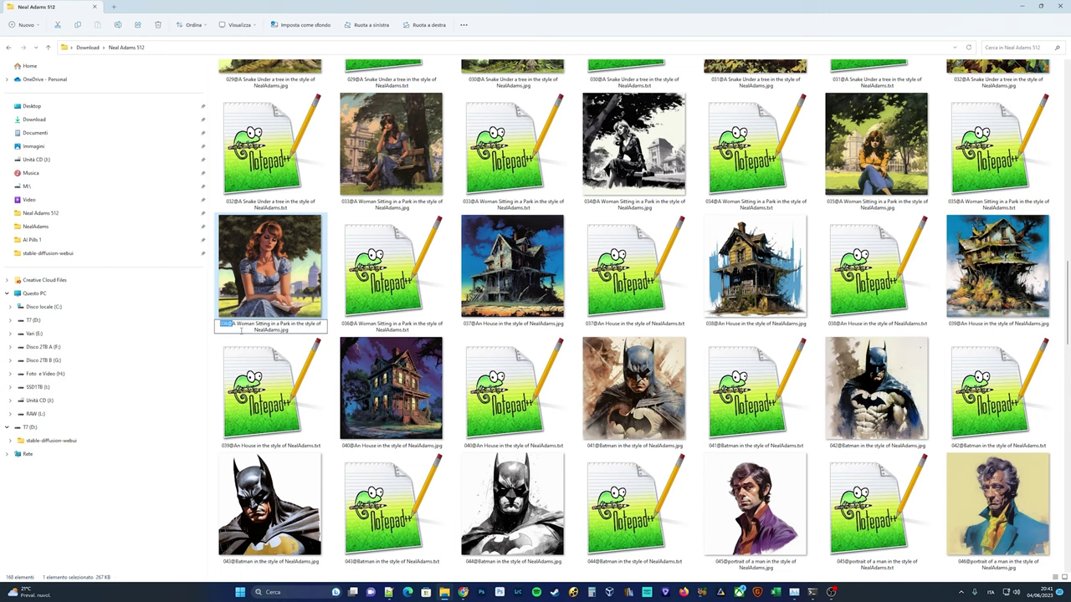
drag(289, 323, 232, 325)
drag(322, 323, 291, 324)
drag(281, 330, 255, 331)
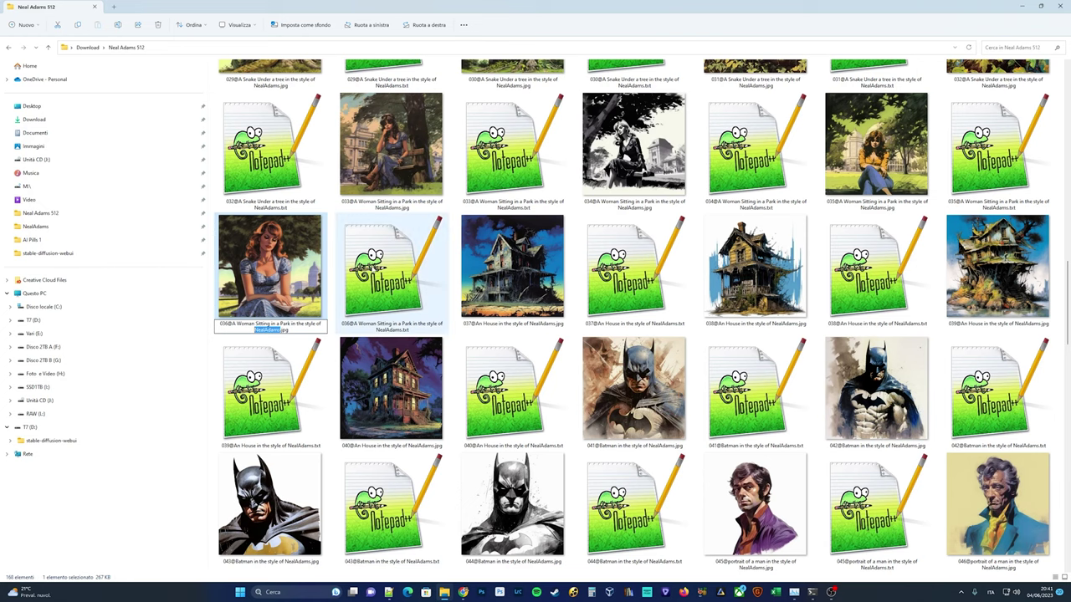
click(373, 270)
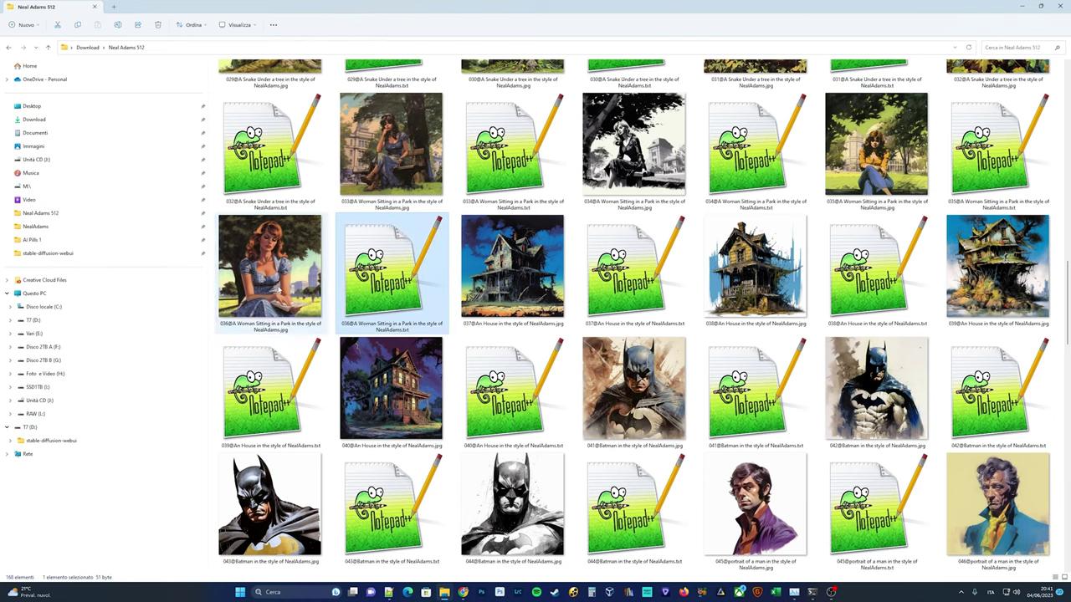
Step: Open the 036 caption in Notepad++ to confirm it reads 'A Woman Sitting in a Park in the style of NealAdams'
double_click(377, 278)
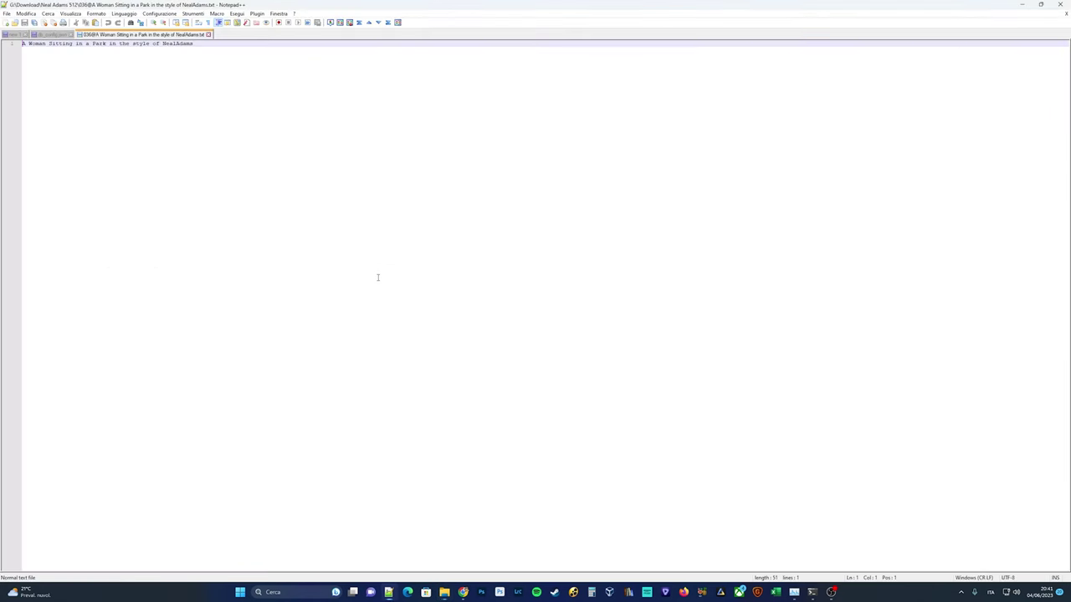
click(214, 46)
click(9, 46)
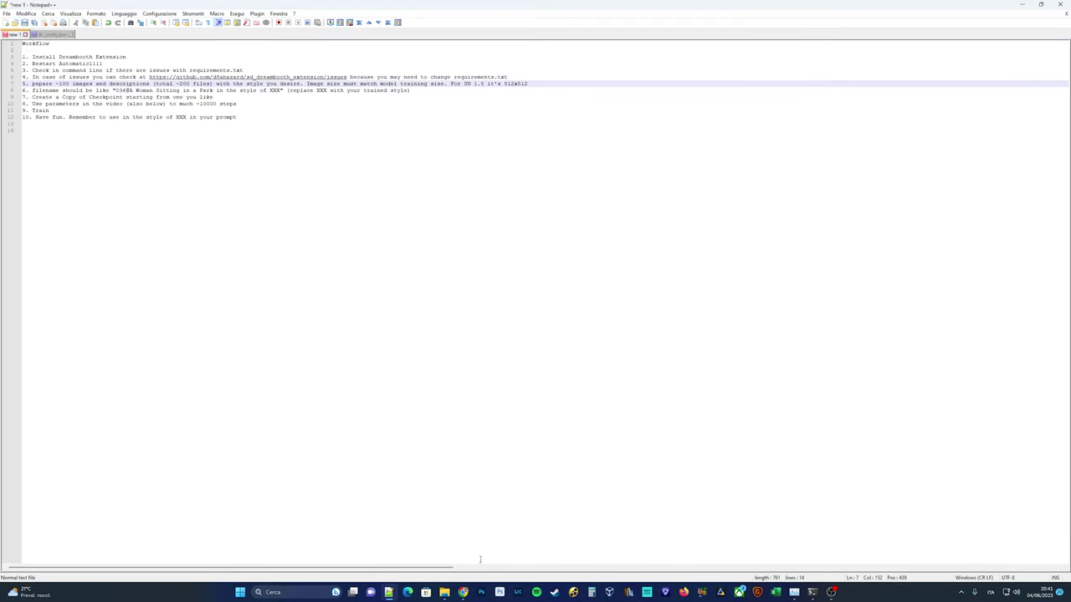
click(444, 593)
Step: Scroll through the Neal Adams 512 folder, then go back to the Dreambooth page in Chrome
scroll(539, 379, down, 10)
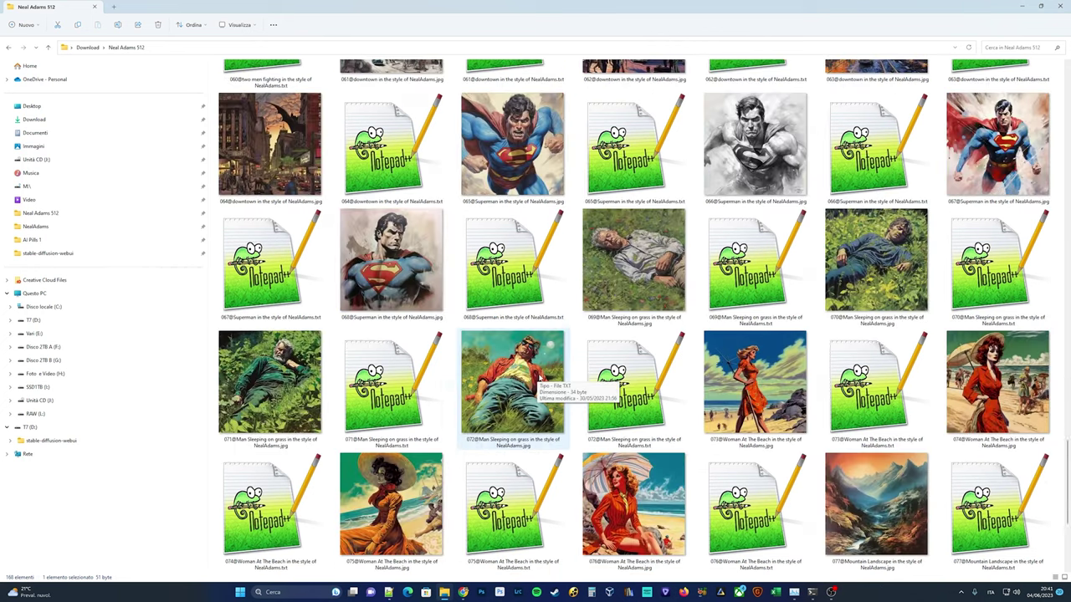
scroll(539, 379, up, 15)
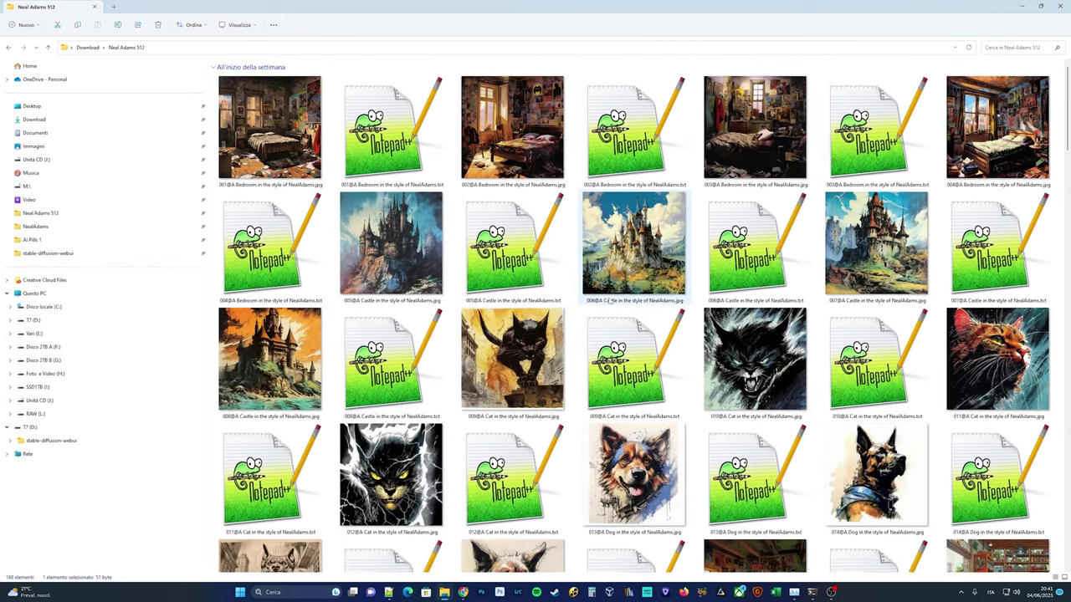
click(463, 591)
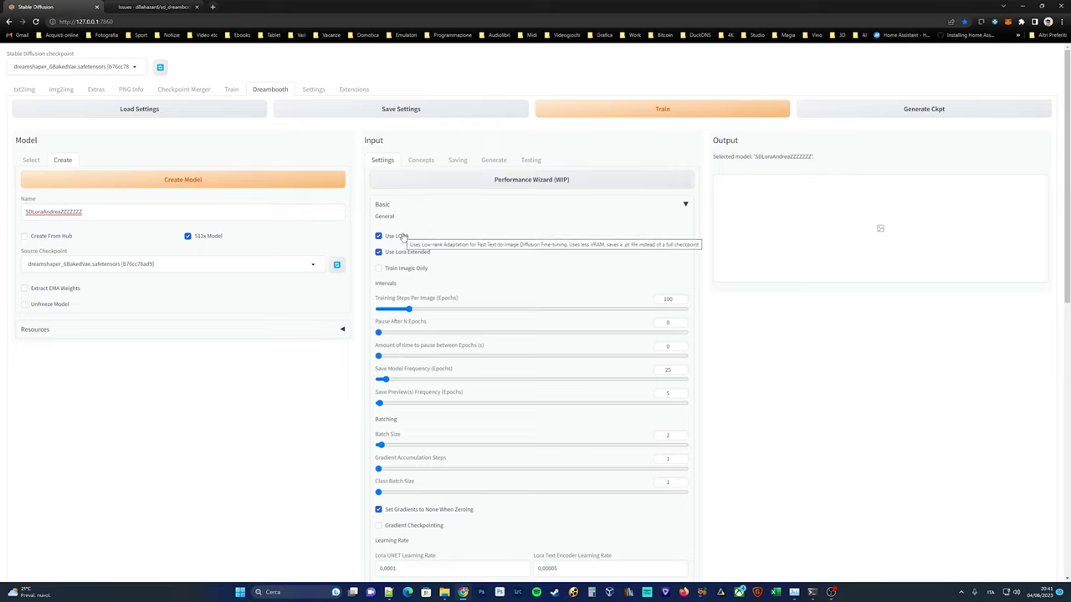
Step: Reduce the Dreambooth Batching Batch Size from 2 to 1
mouse_move(429, 256)
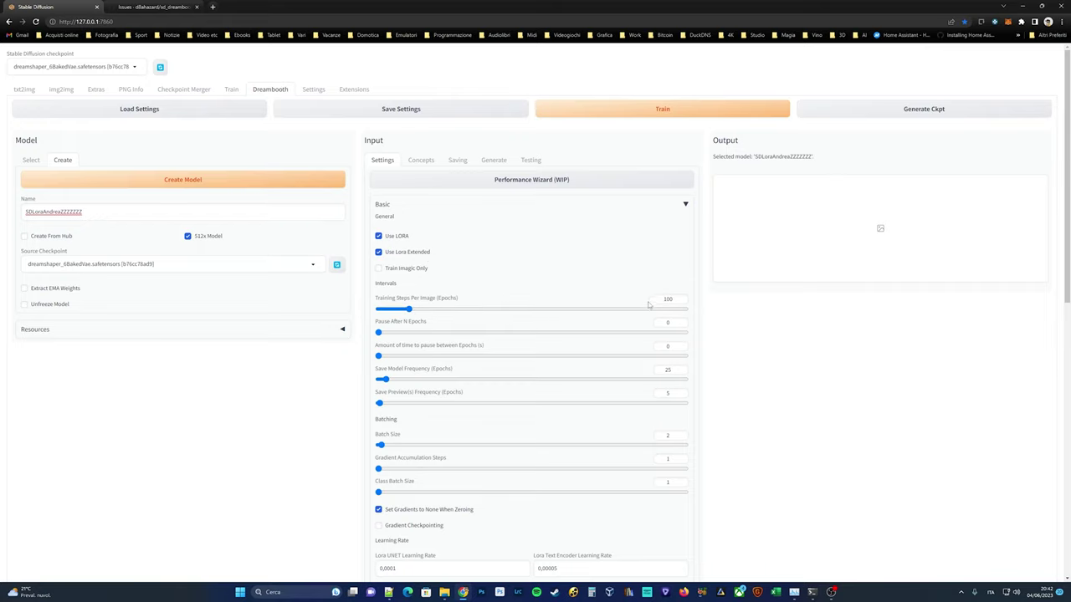
scroll(413, 331, down, 1)
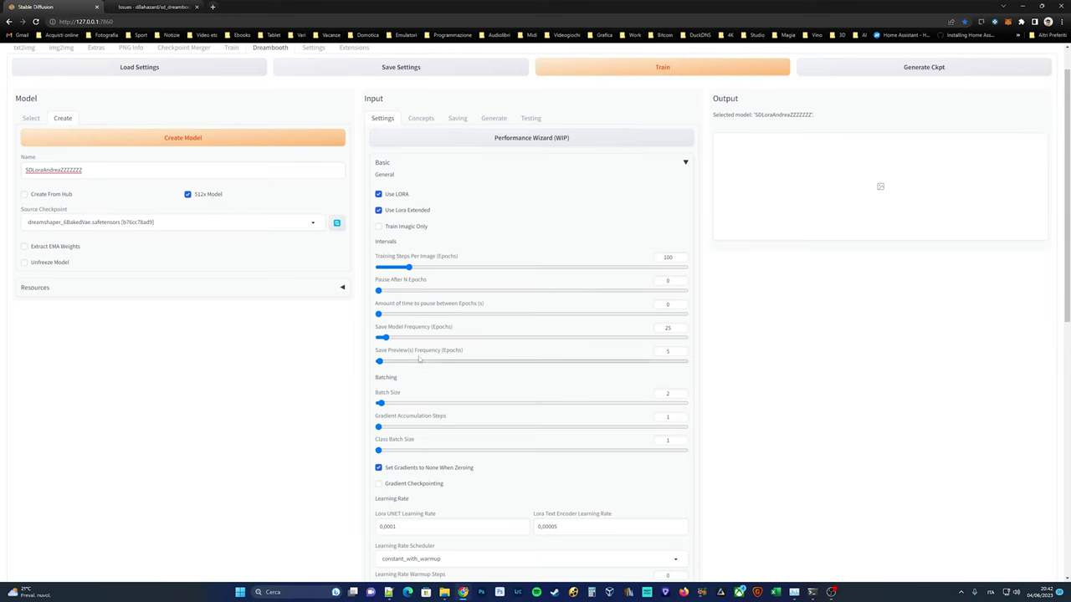
scroll(414, 385, down, 1)
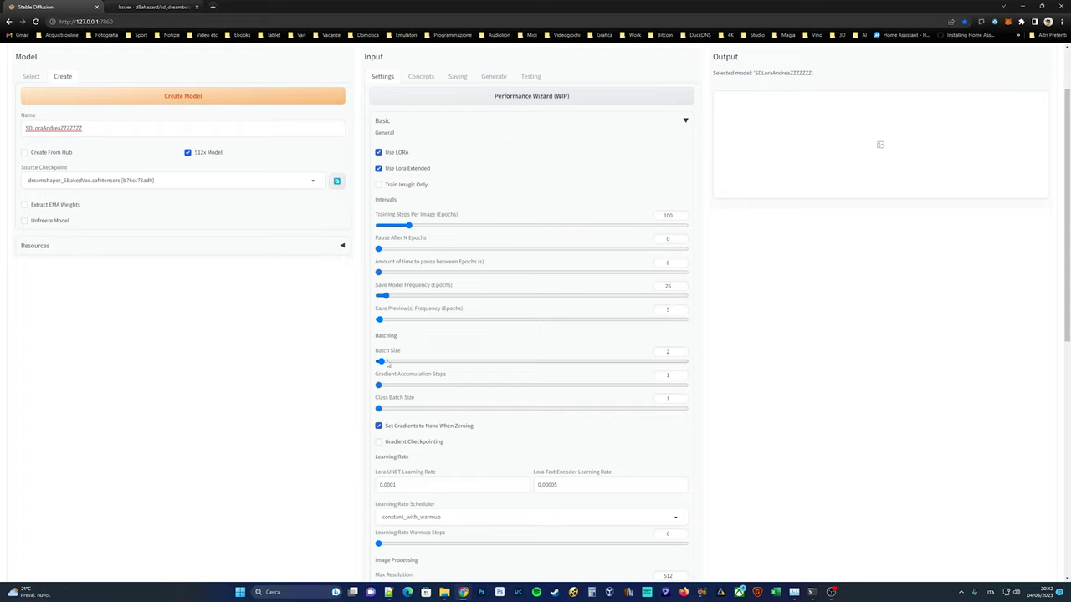
drag(381, 361, 377, 362)
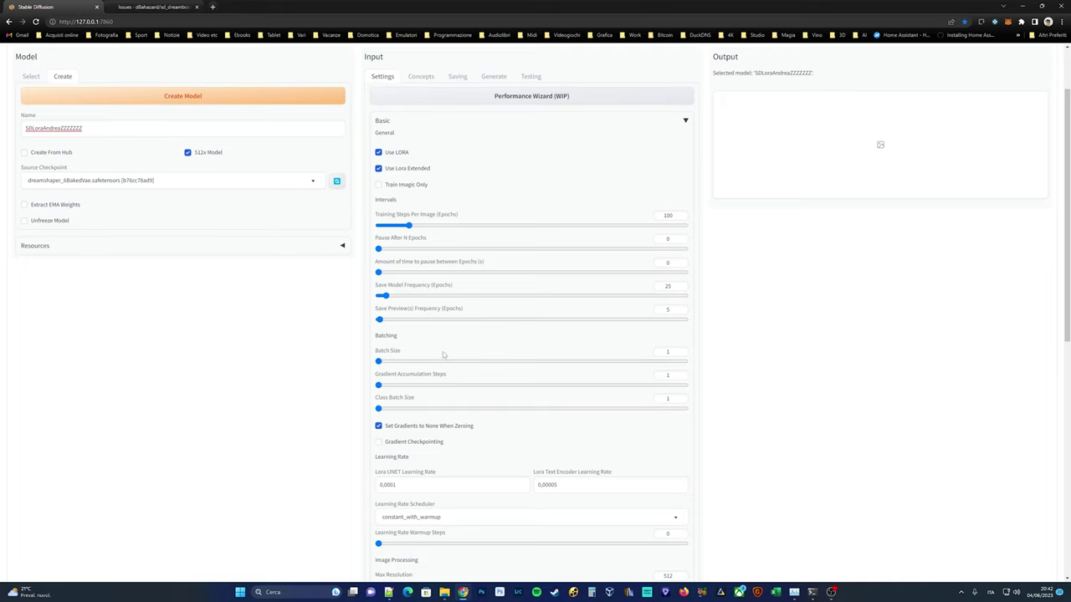
scroll(450, 376, down, 1)
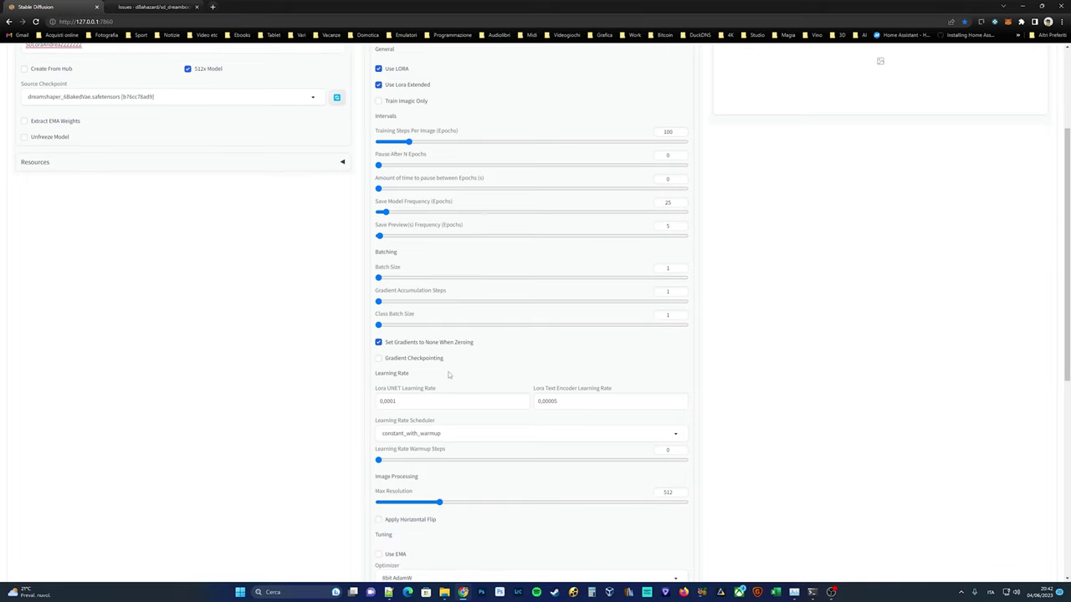
scroll(450, 376, down, 1)
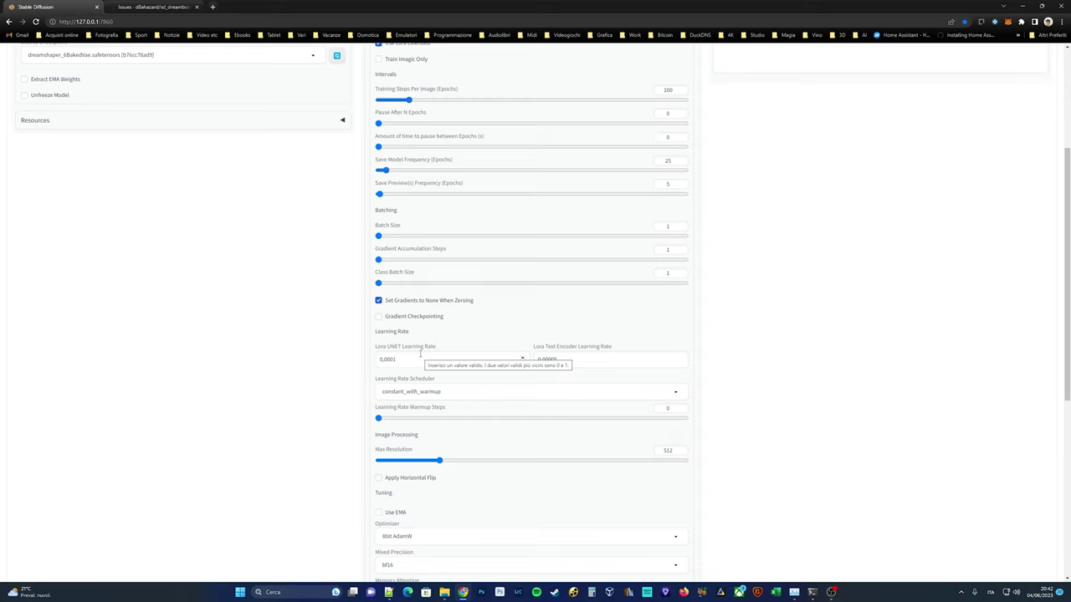
scroll(420, 354, down, 3)
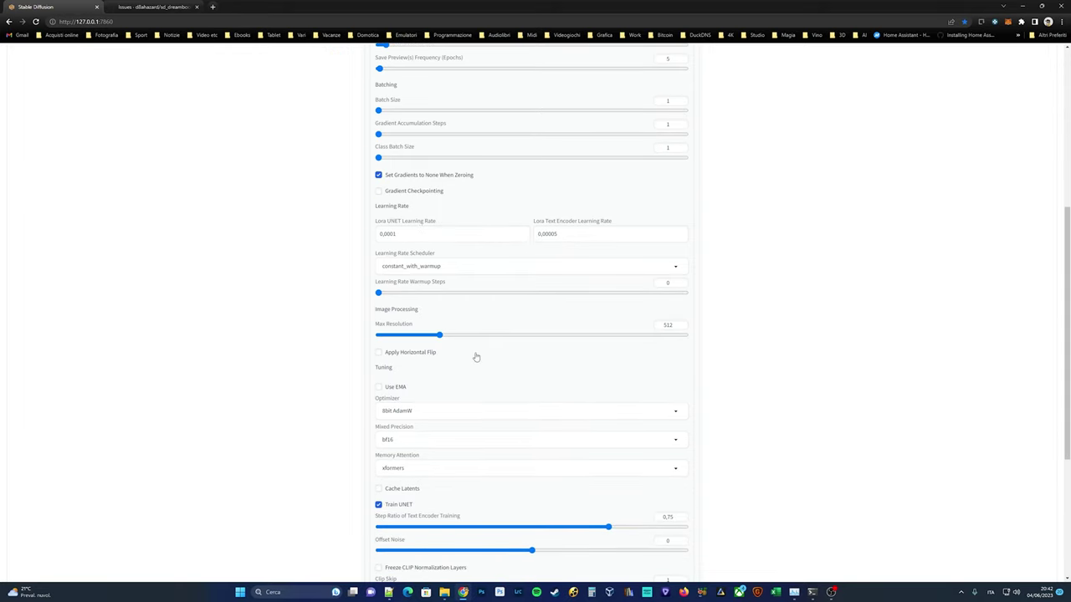
scroll(476, 357, down, 2)
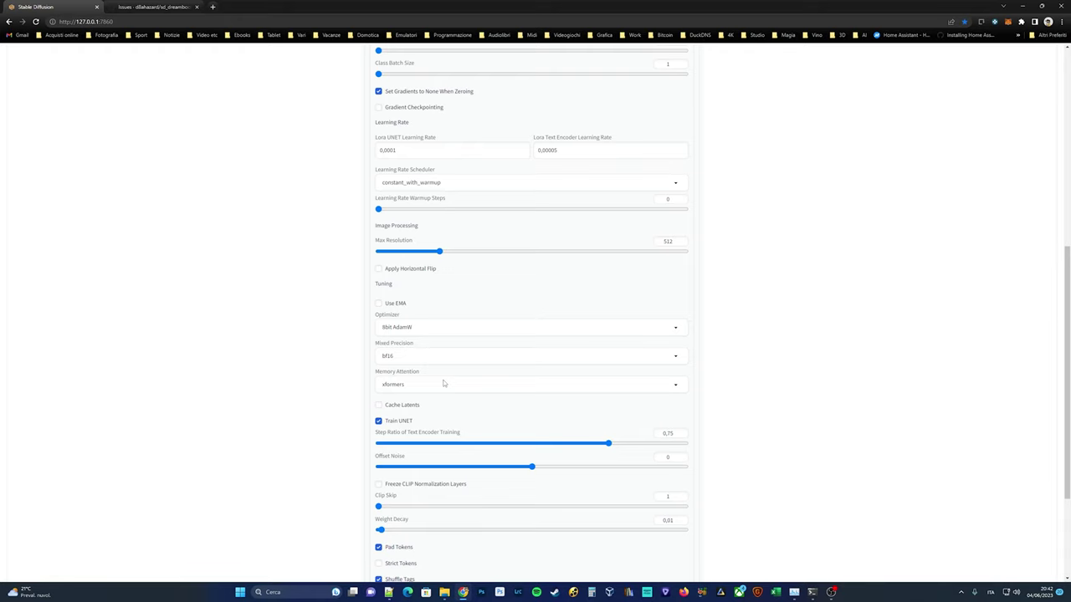
scroll(444, 383, down, 3)
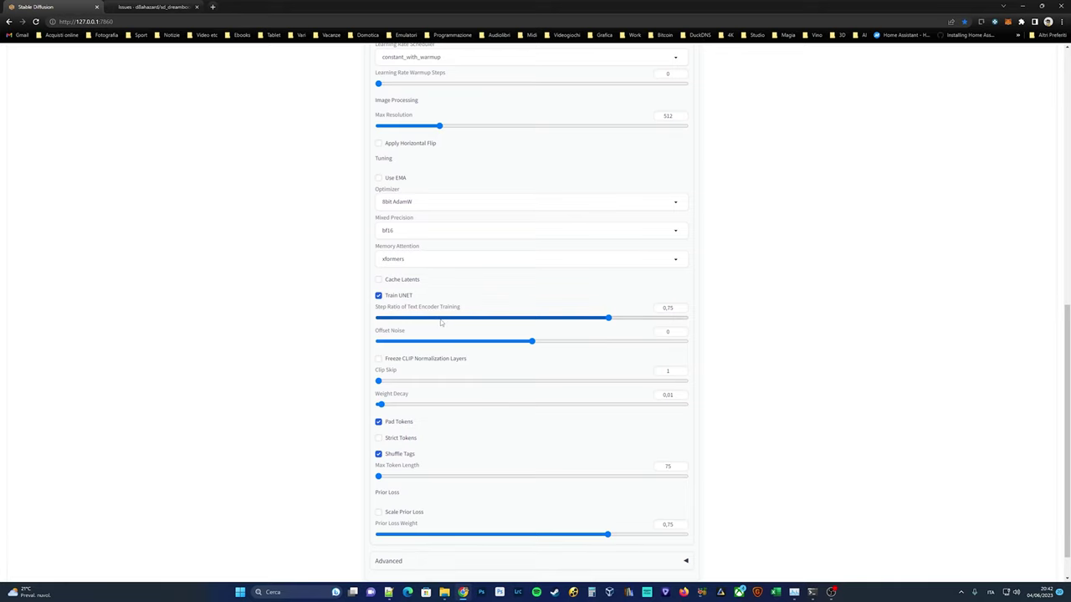
scroll(443, 323, down, 1)
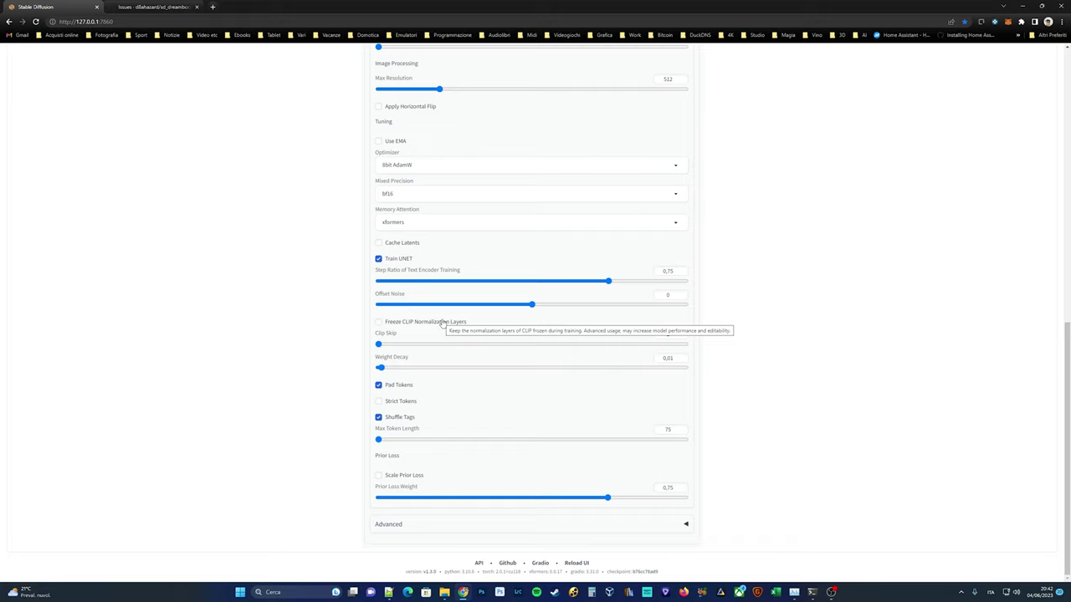
scroll(443, 322, up, 15)
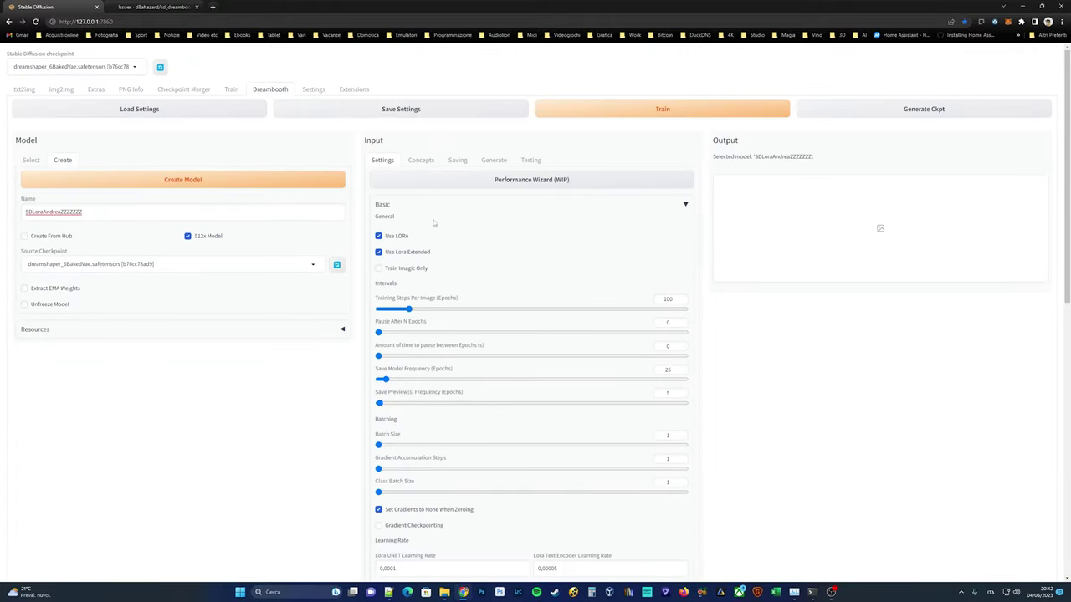
Step: Match the Concept 1 Dataset Directory to the Neal Adams 512 folder path
click(420, 160)
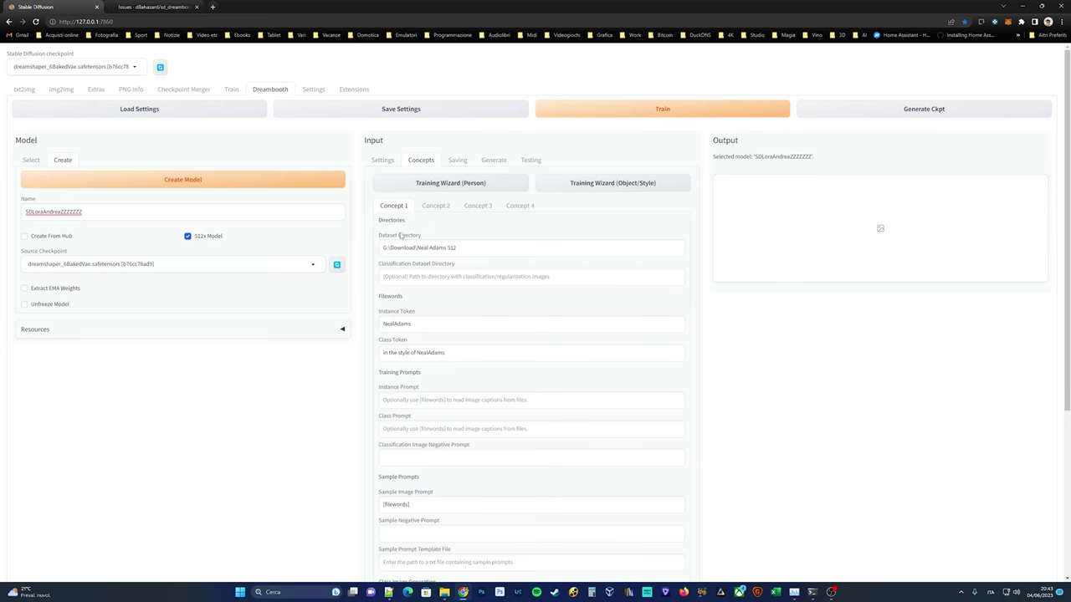
drag(475, 247, 377, 248)
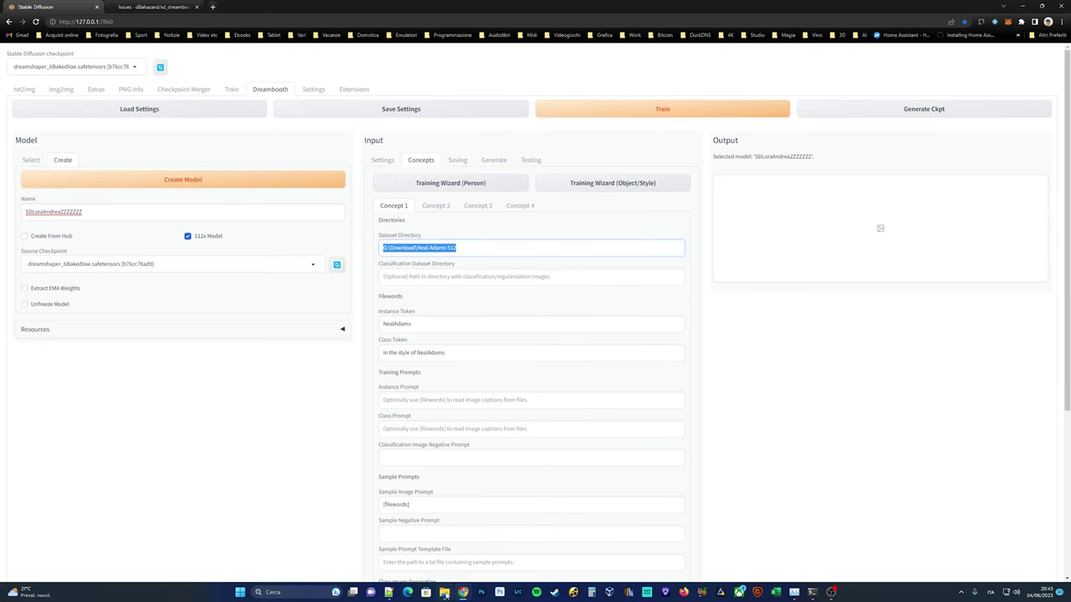
click(444, 592)
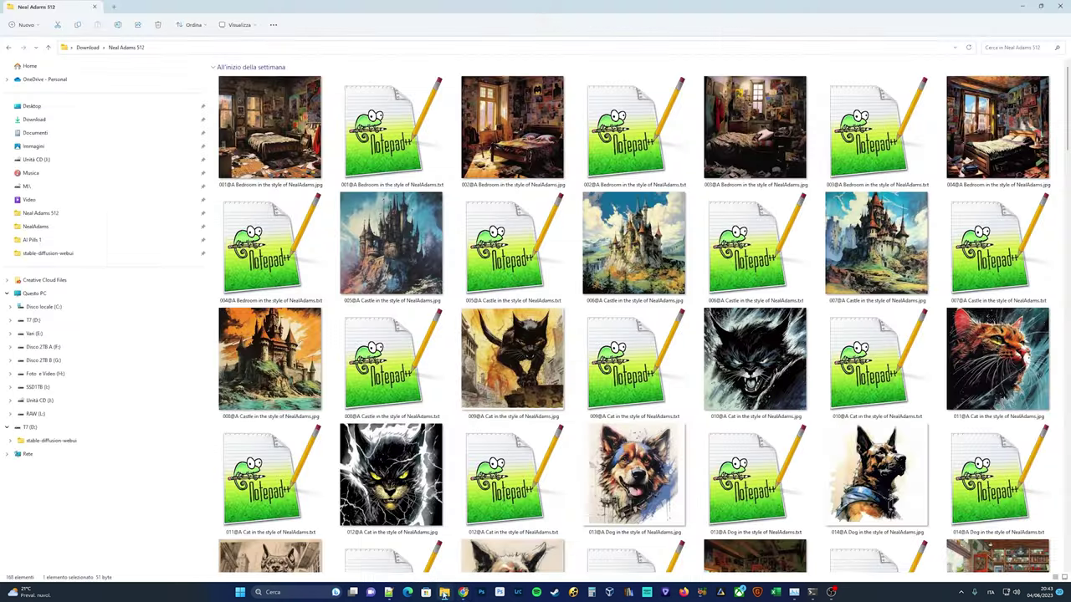
click(150, 50)
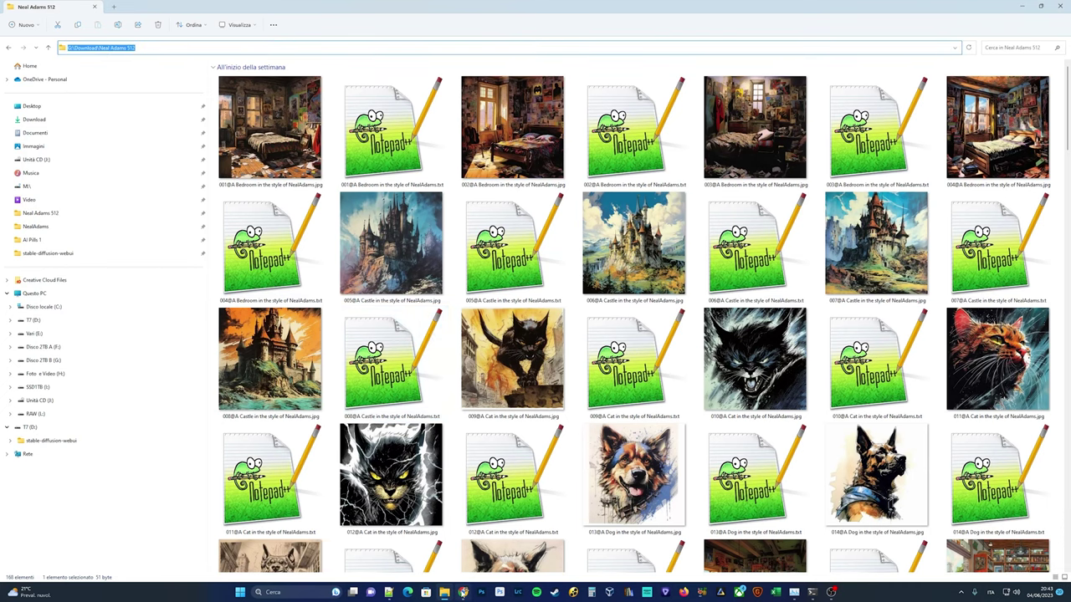
click(463, 592)
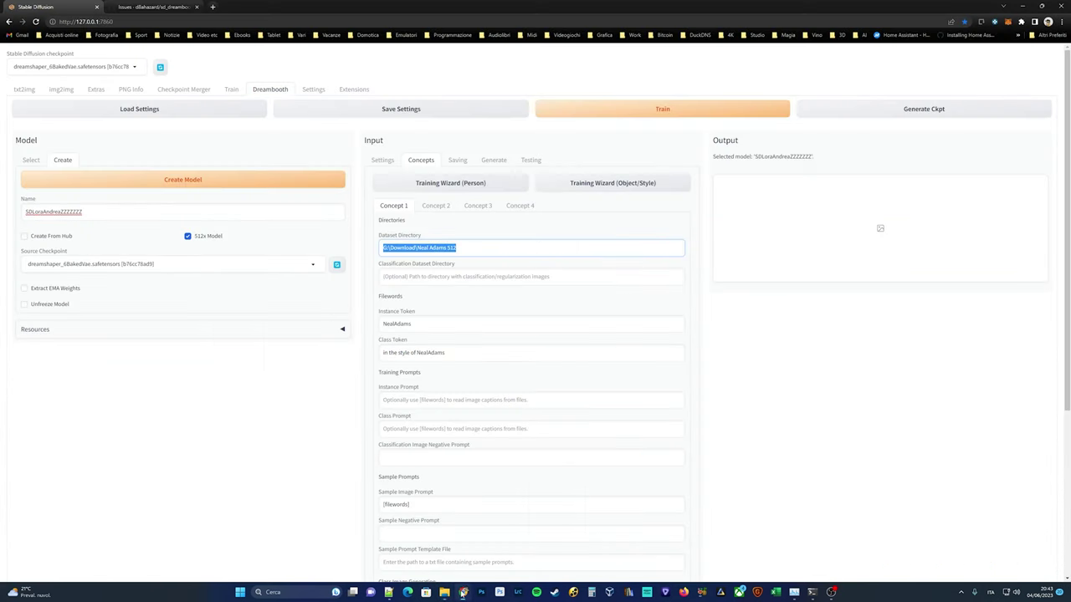
Step: Verify the instance token NealAdams matches the word used in the dataset file names
double_click(414, 324)
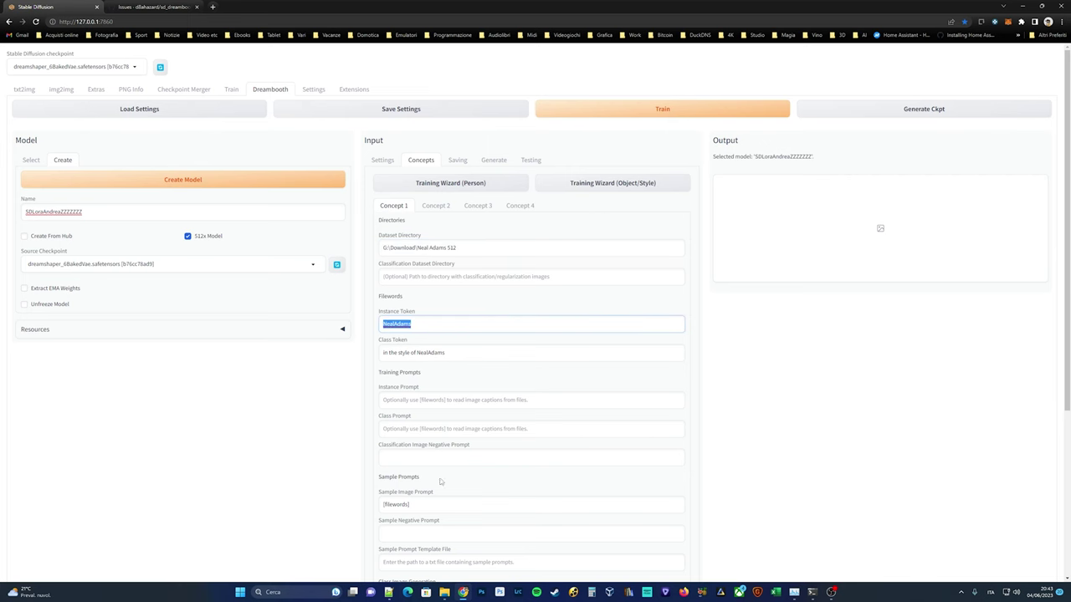
click(445, 592)
click(303, 180)
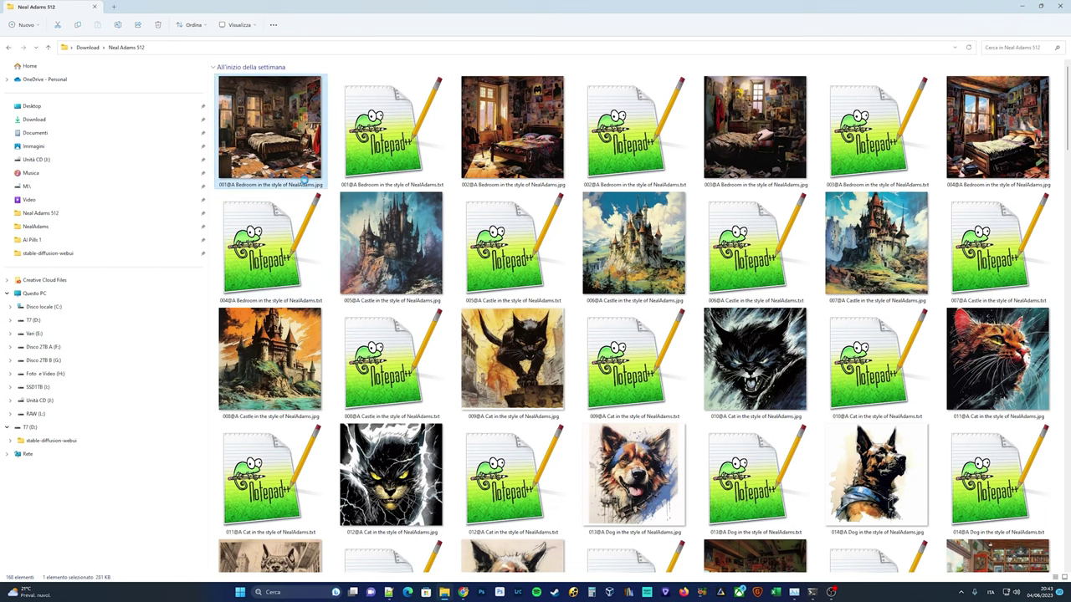
click(293, 186)
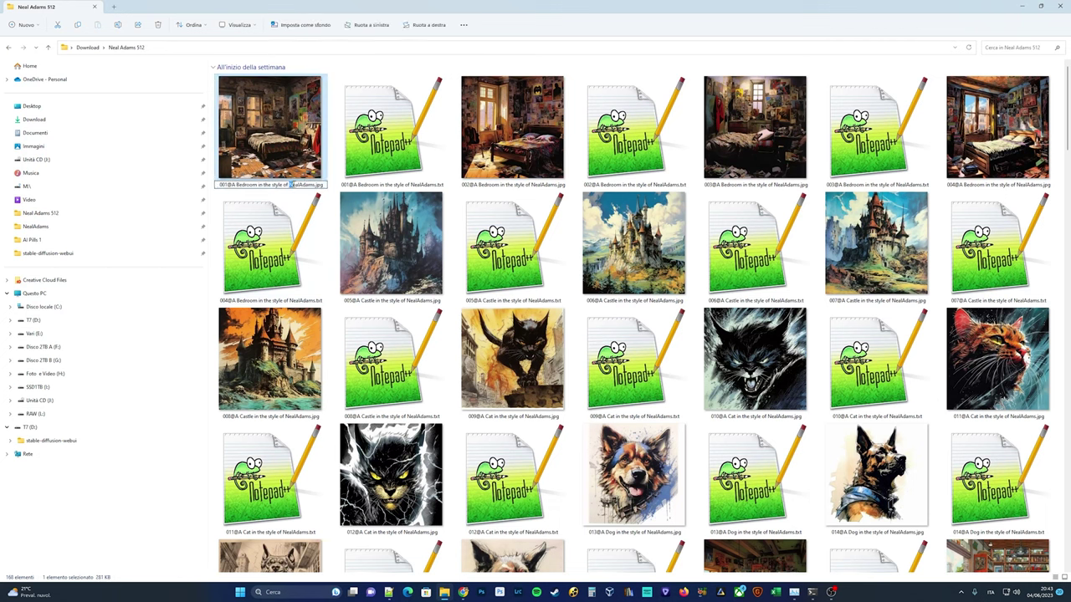
drag(290, 186, 315, 186)
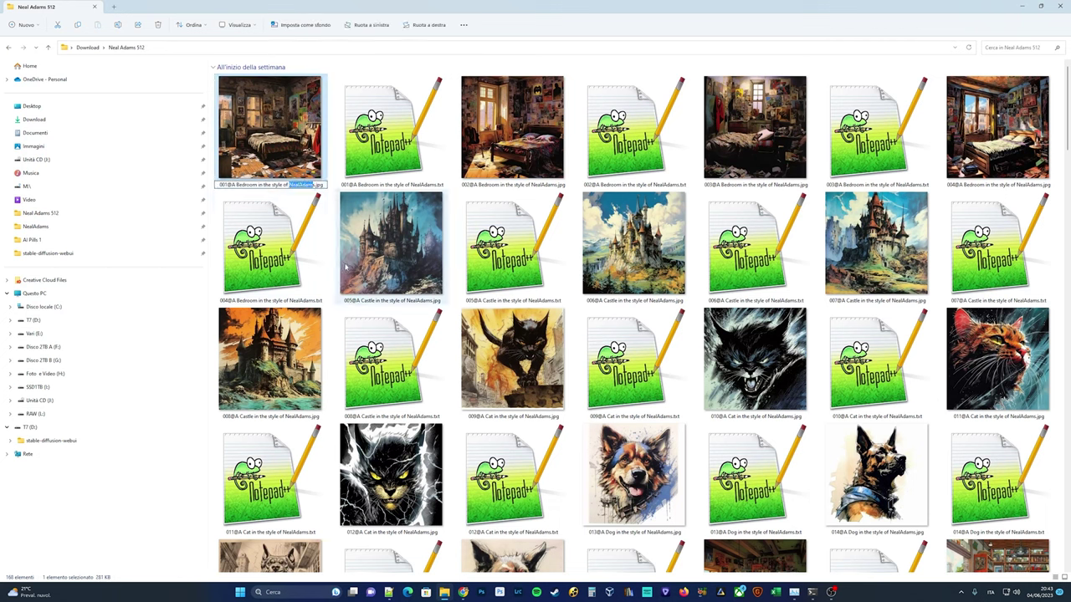
click(462, 592)
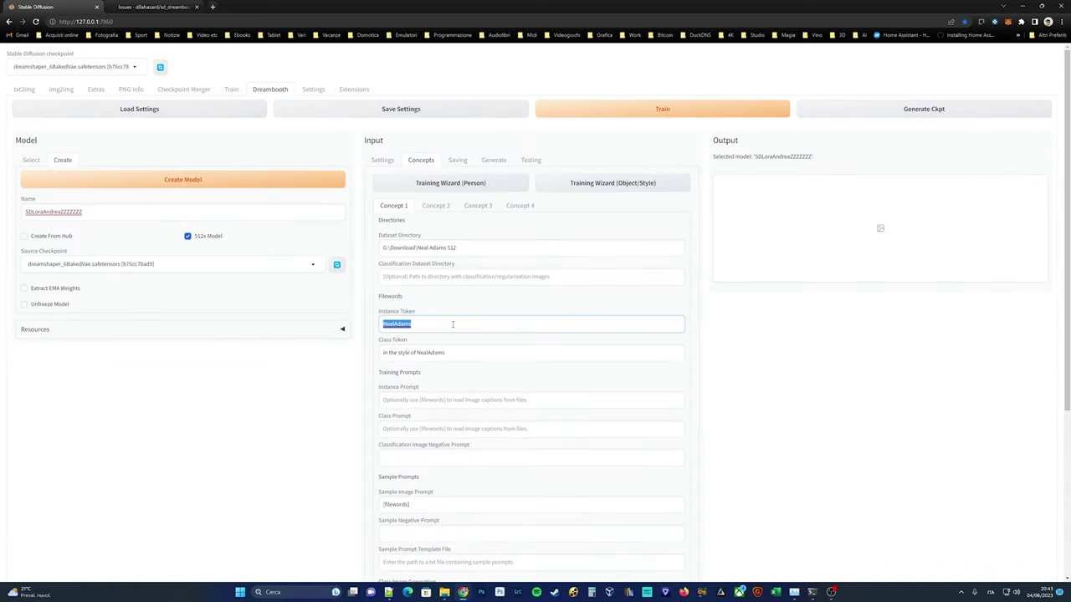
Step: Check the class token 'in the style of NealAdams' against the dataset images and captions
drag(461, 355, 350, 353)
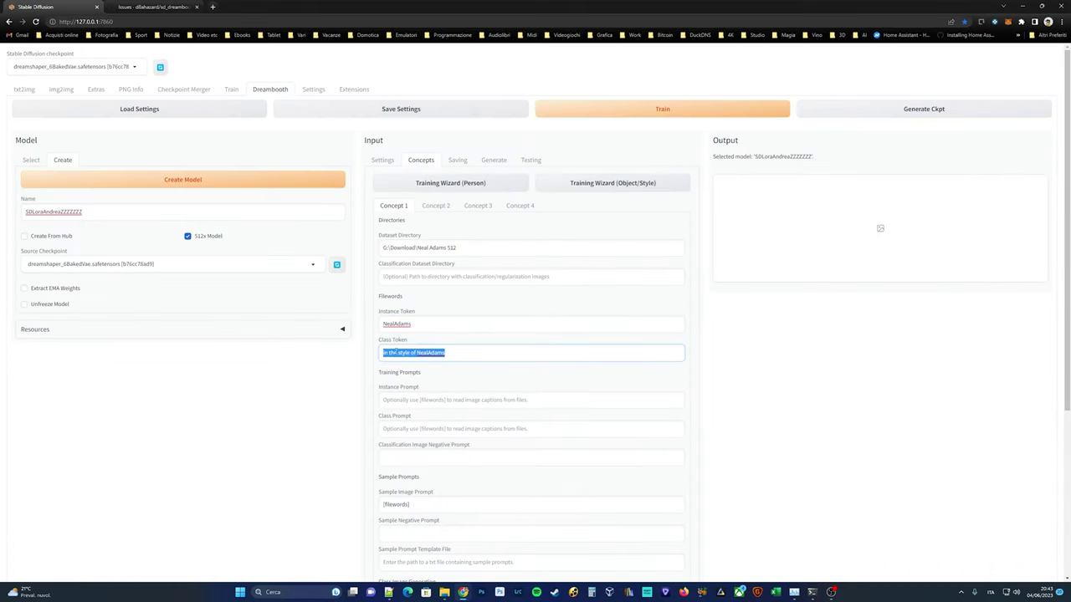
click(444, 593)
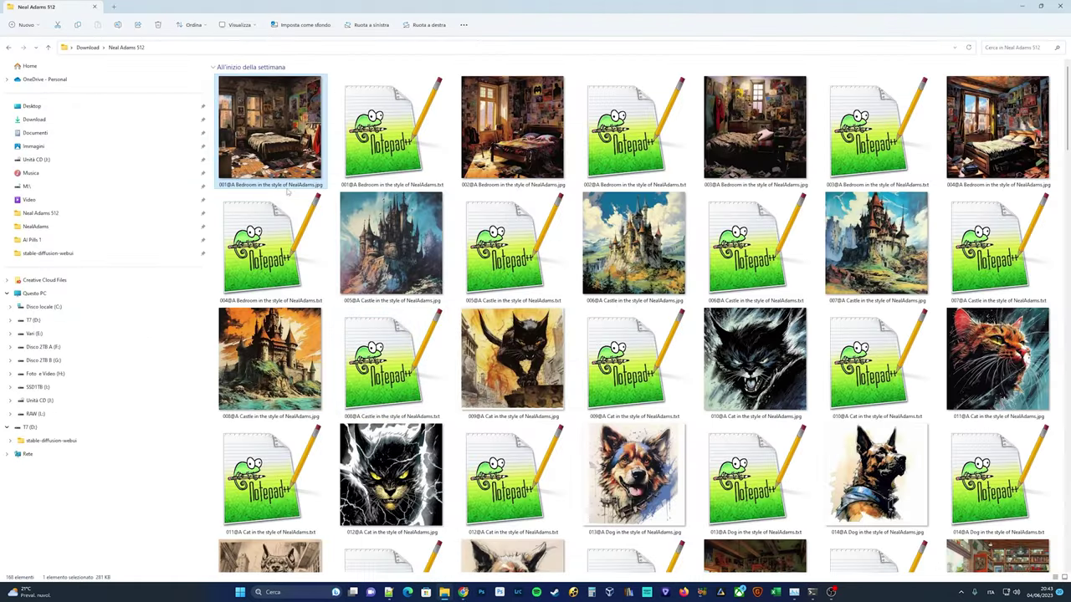
click(462, 593)
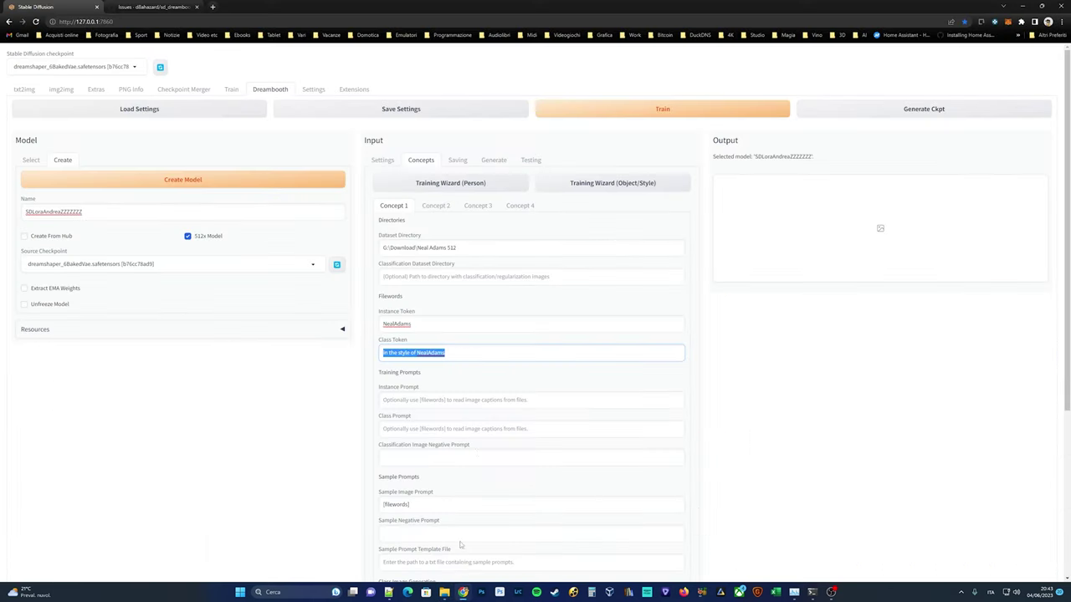
scroll(466, 347, down, 2)
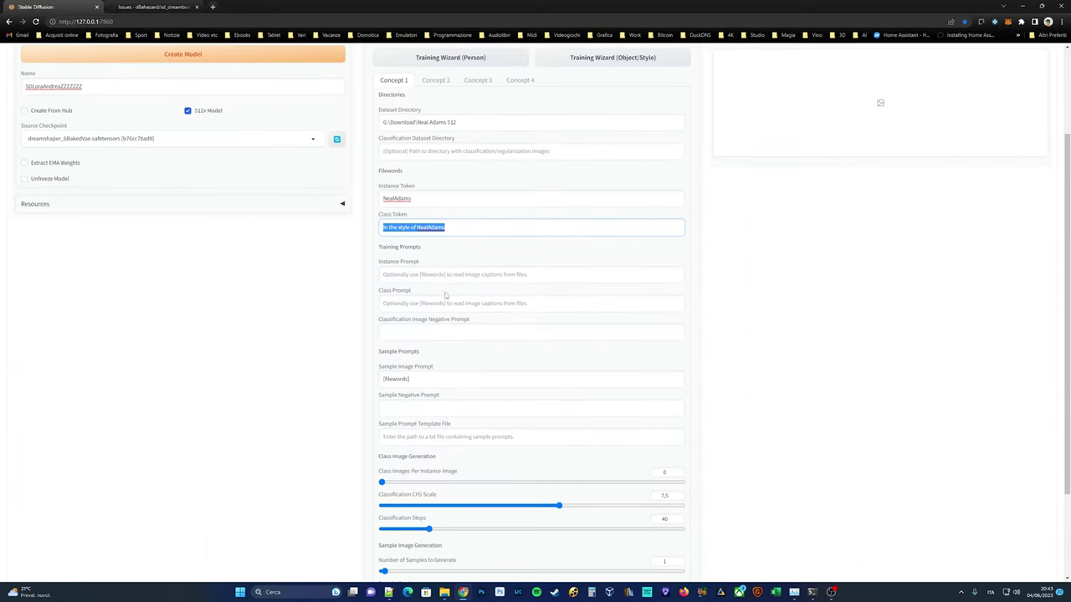
Step: Review the [filewords] sample image prompt and the sample generation settings below it
click(434, 379)
drag(433, 382, 376, 381)
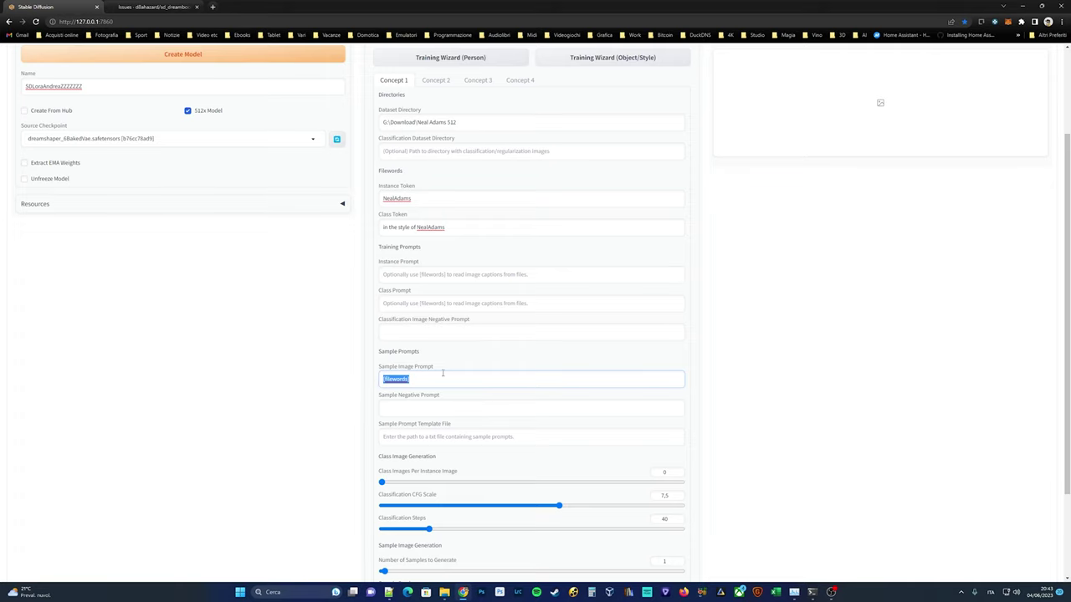
scroll(443, 373, down, 2)
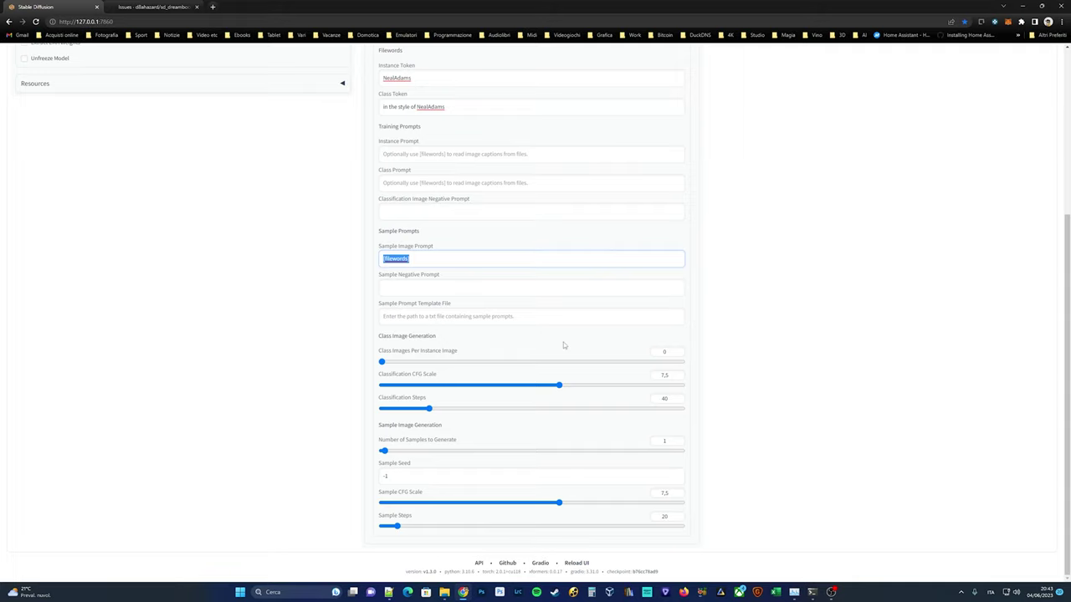
scroll(563, 345, up, 3)
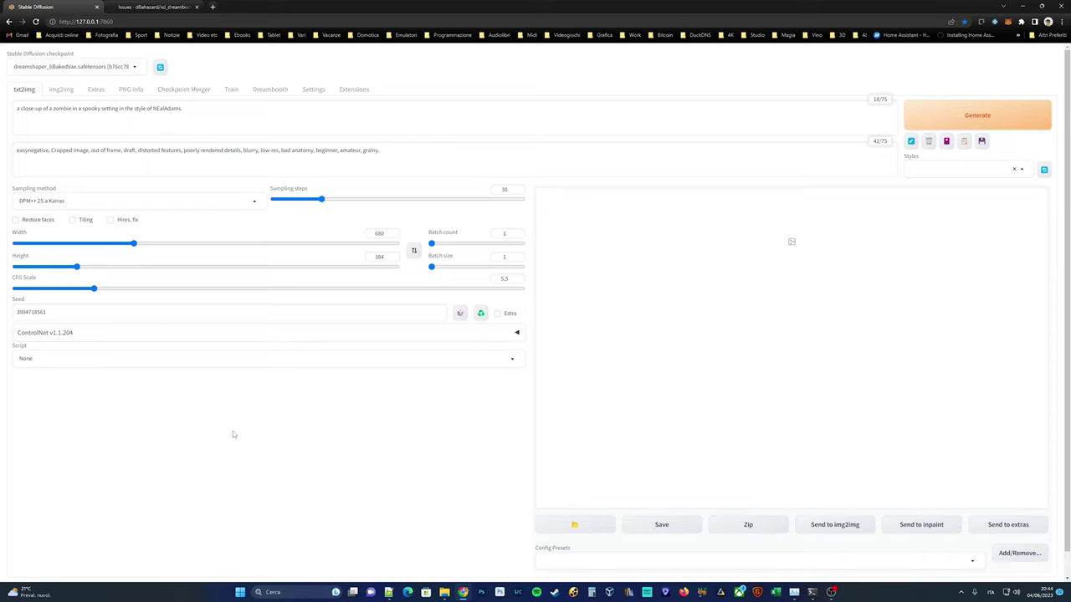
Step: Generate the snarling comic-style zombie close-up at 680×384 with dreamshaper_6BakedVae
click(943, 110)
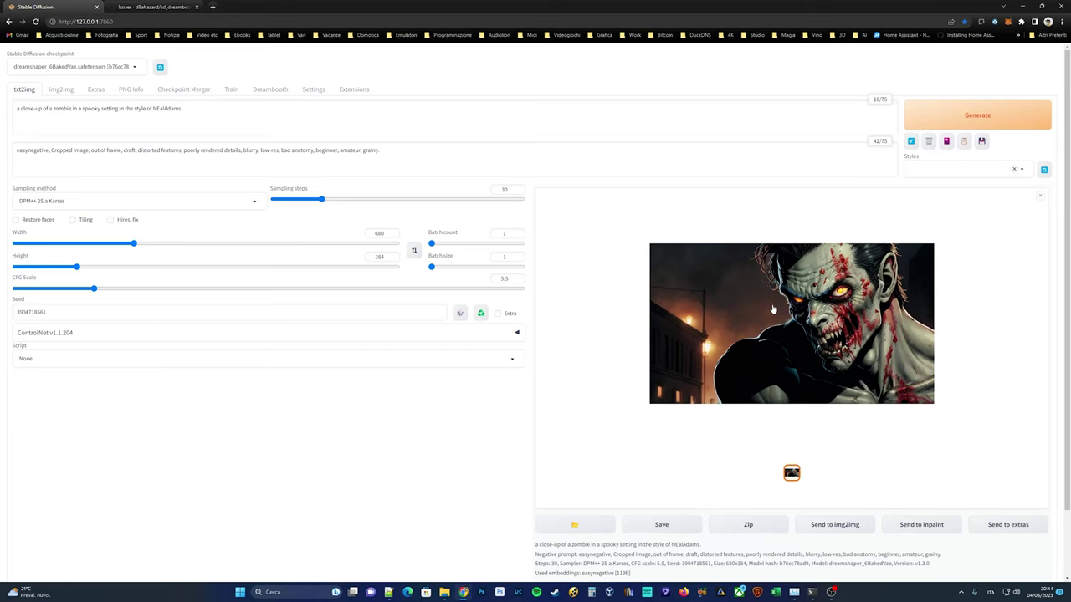
Step: Switch to the SDLoraNealAdams_10500_lora checkpoint and regenerate the zombie image
click(136, 69)
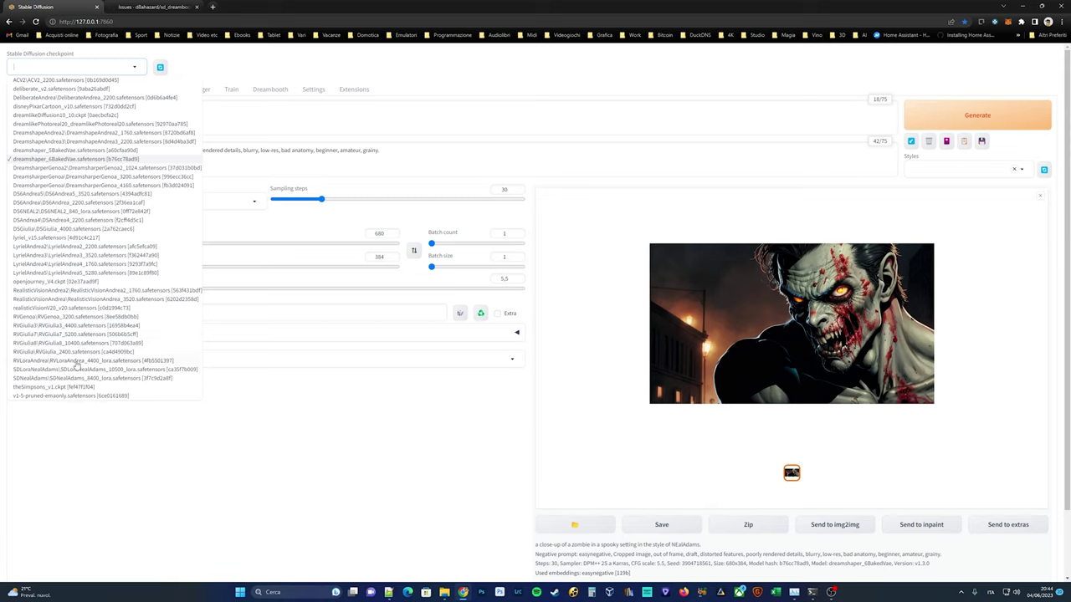
click(114, 371)
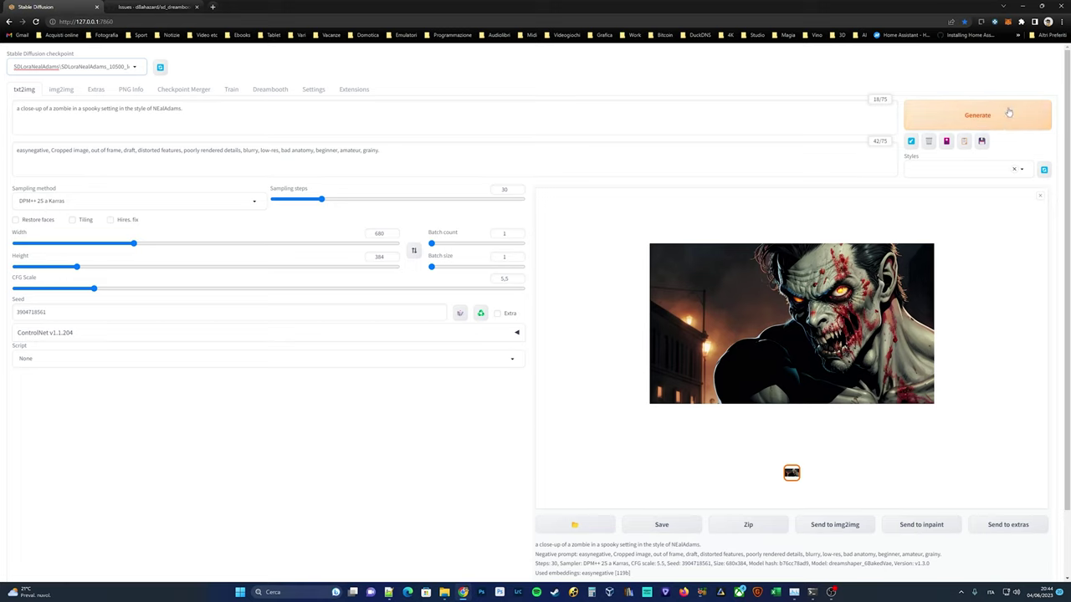
click(1008, 114)
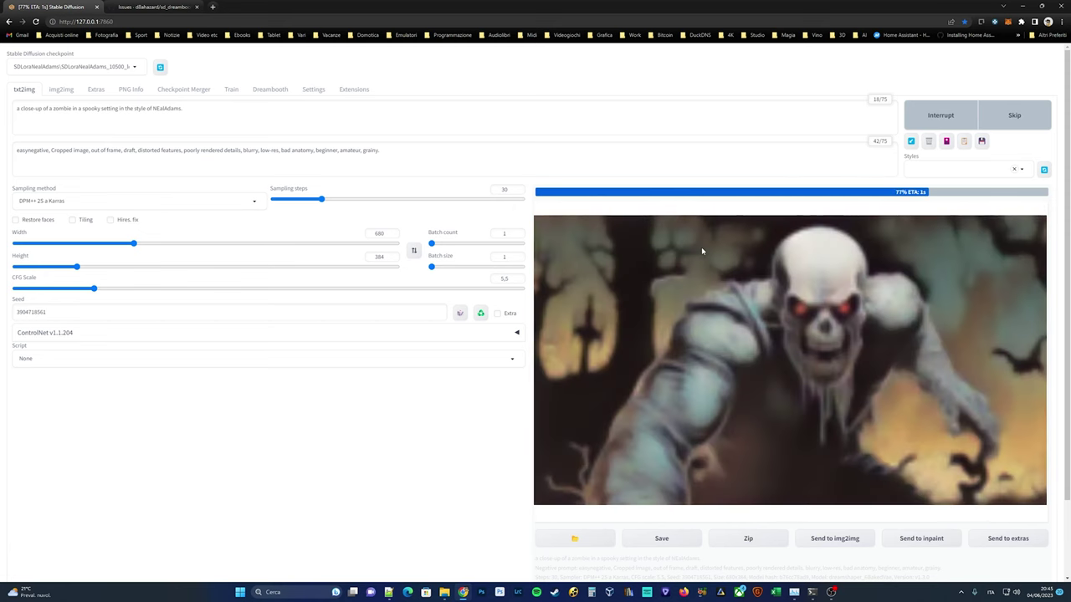
Step: Browse the Neal Adams 512 dataset images in Explorer, then return to the web UI
click(447, 592)
scroll(427, 416, down, 10)
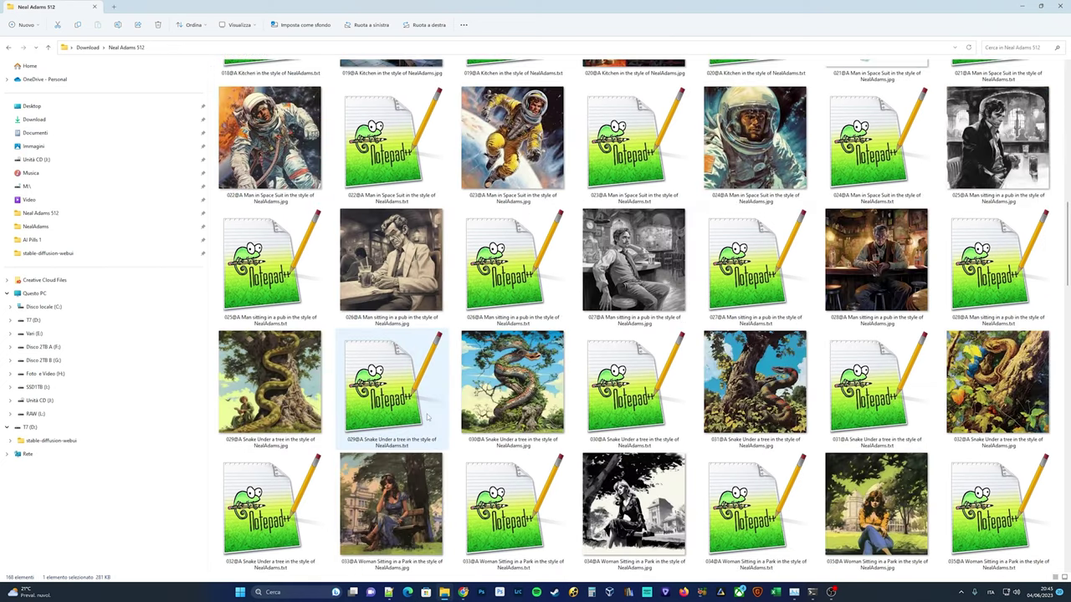
scroll(428, 415, down, 12)
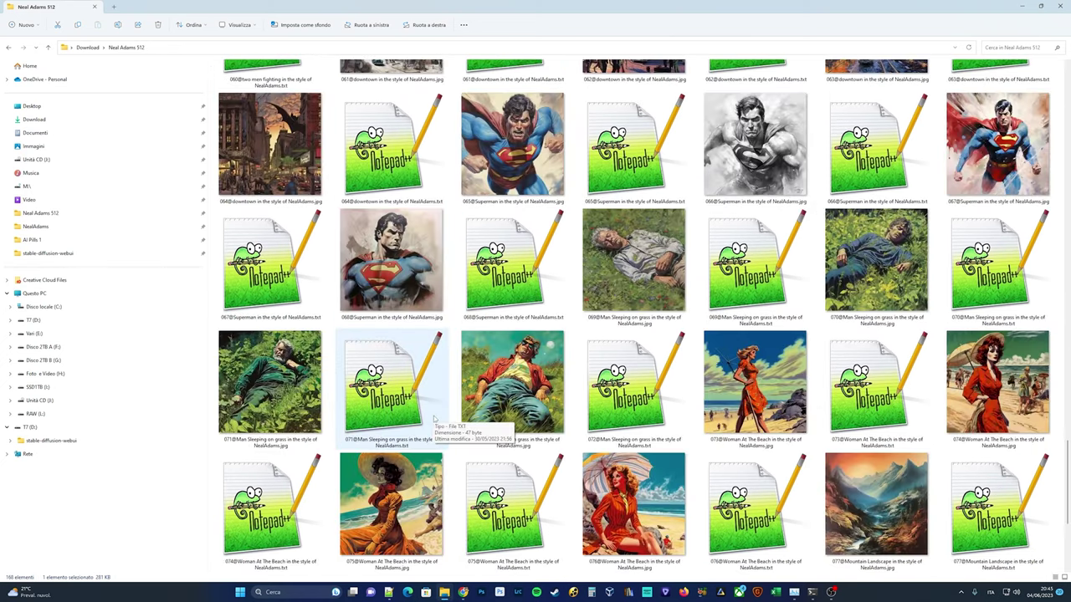
click(462, 592)
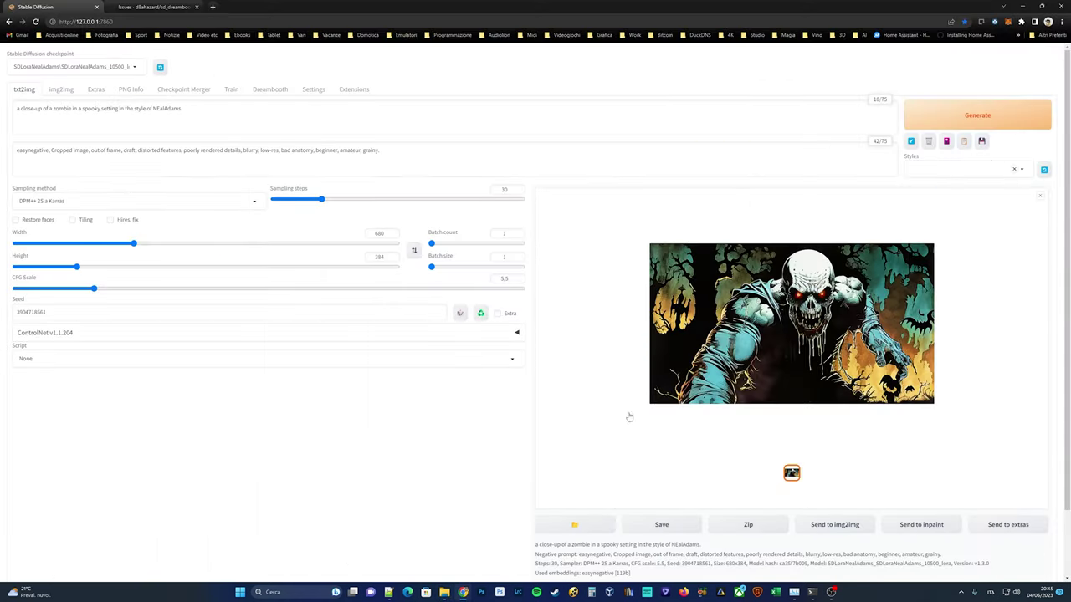
Step: Send the skull-faced zombie to img2img and generate it with the 1360*768 preset
click(851, 527)
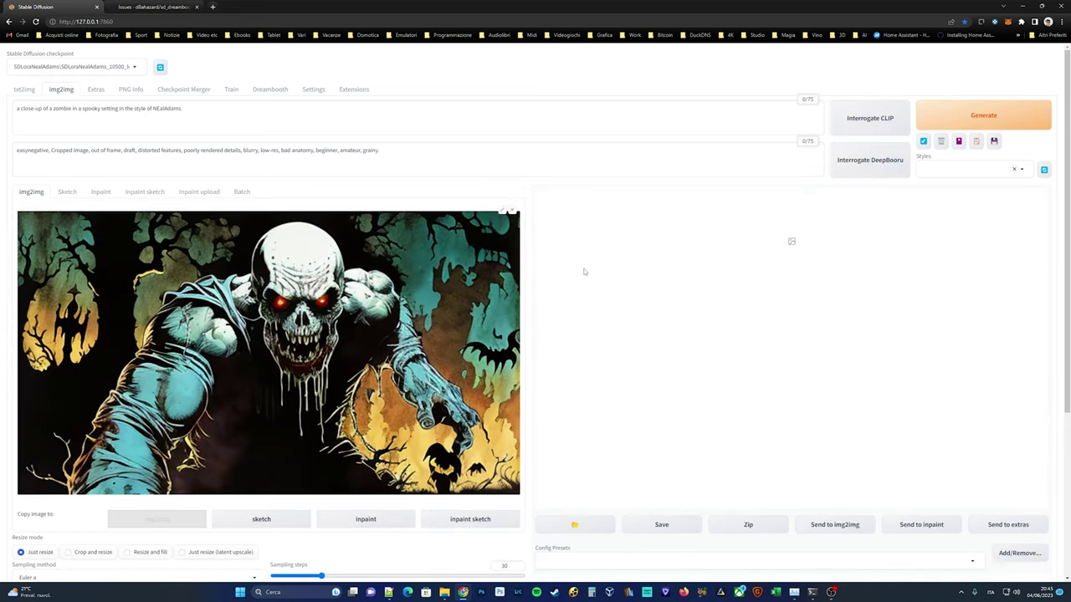
scroll(576, 433, down, 2)
click(575, 433)
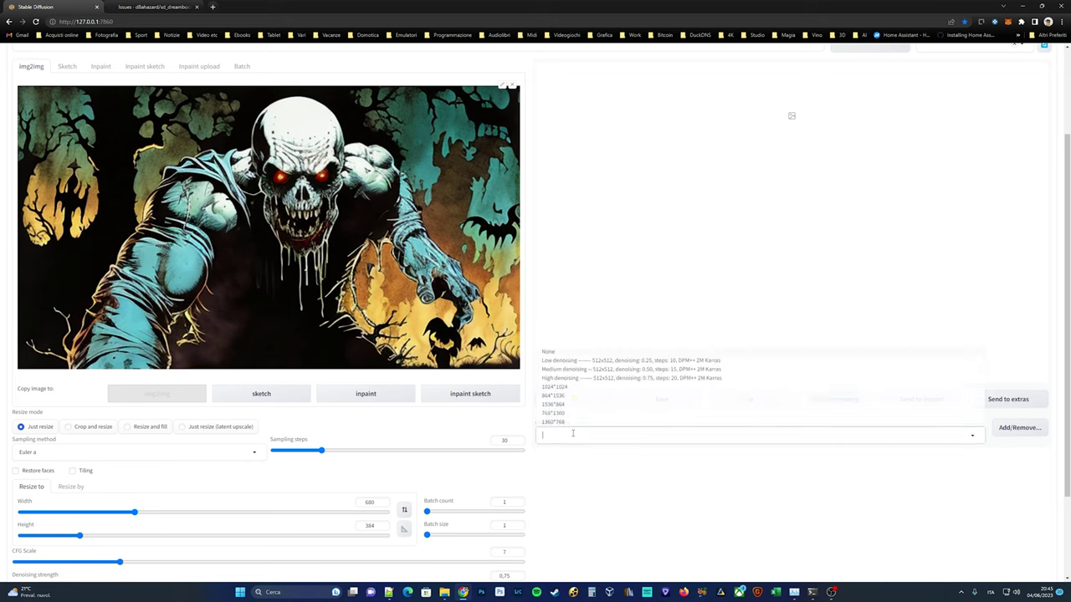
click(557, 412)
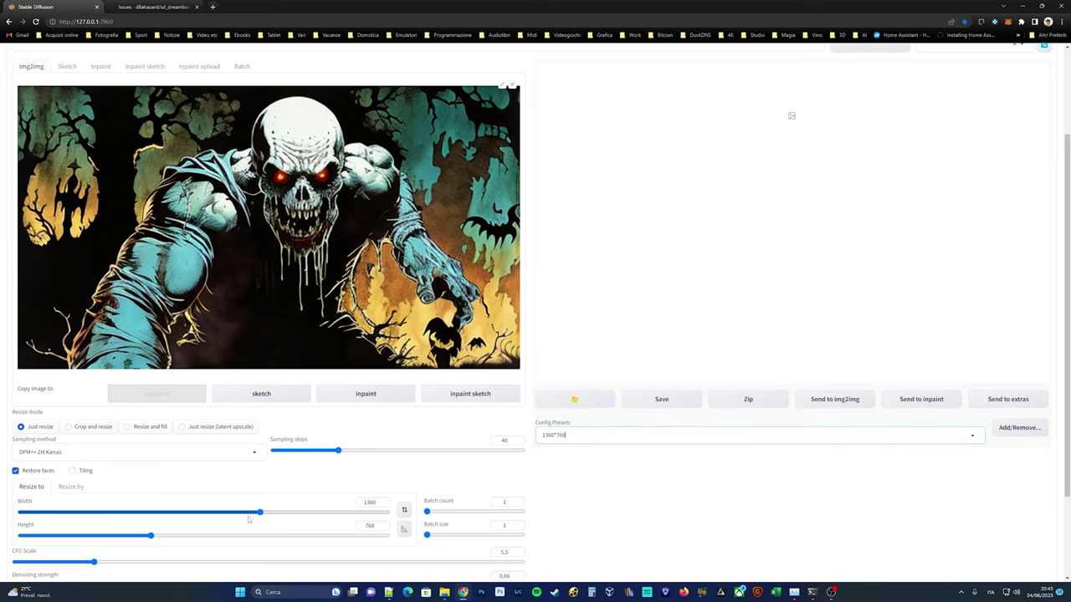
scroll(224, 521, up, 2)
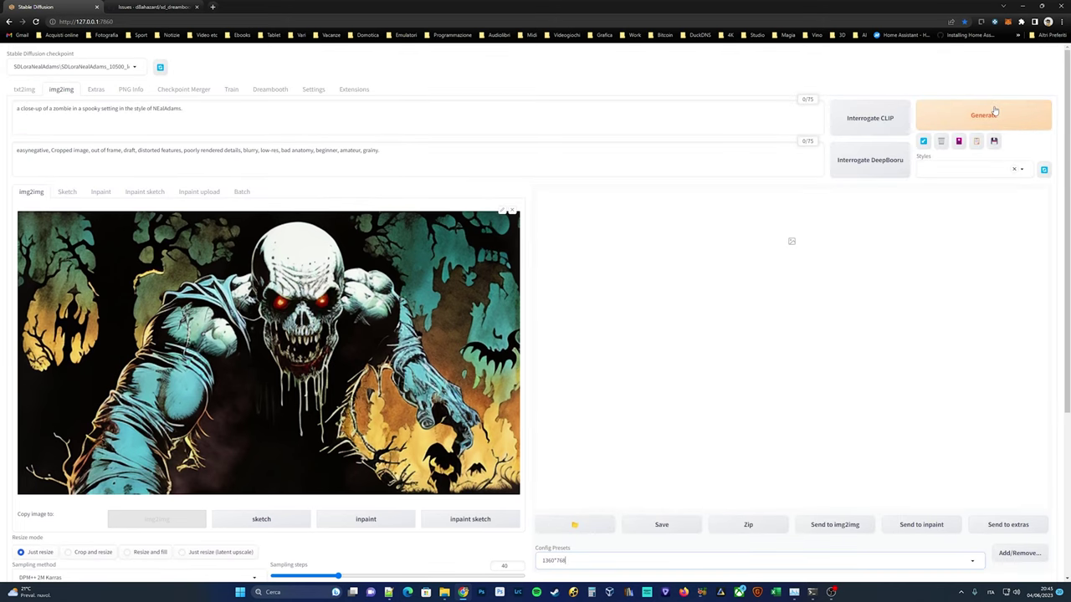
click(995, 111)
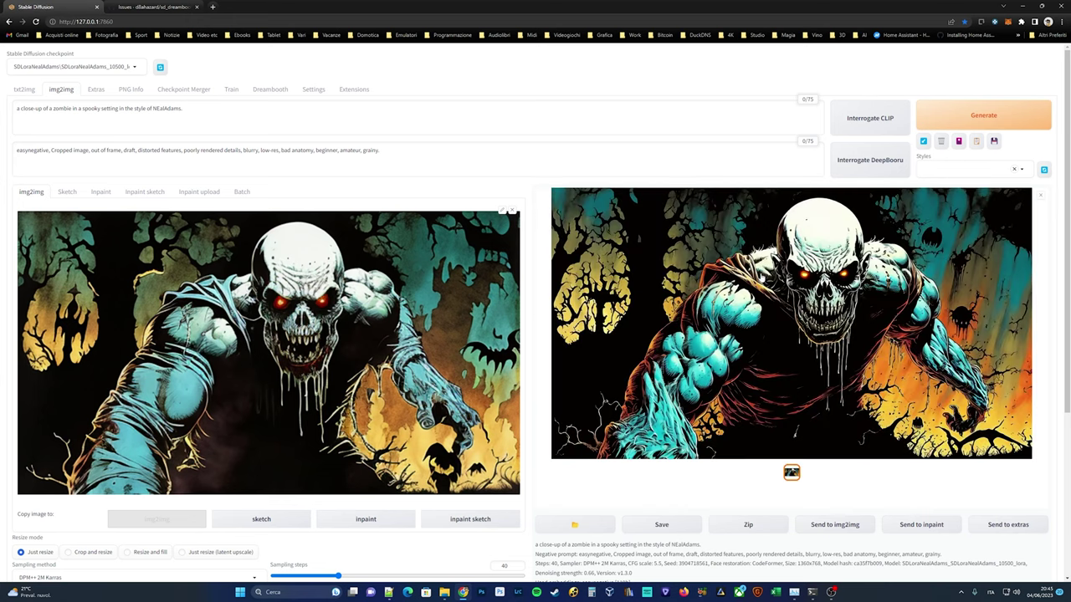
click(922, 198)
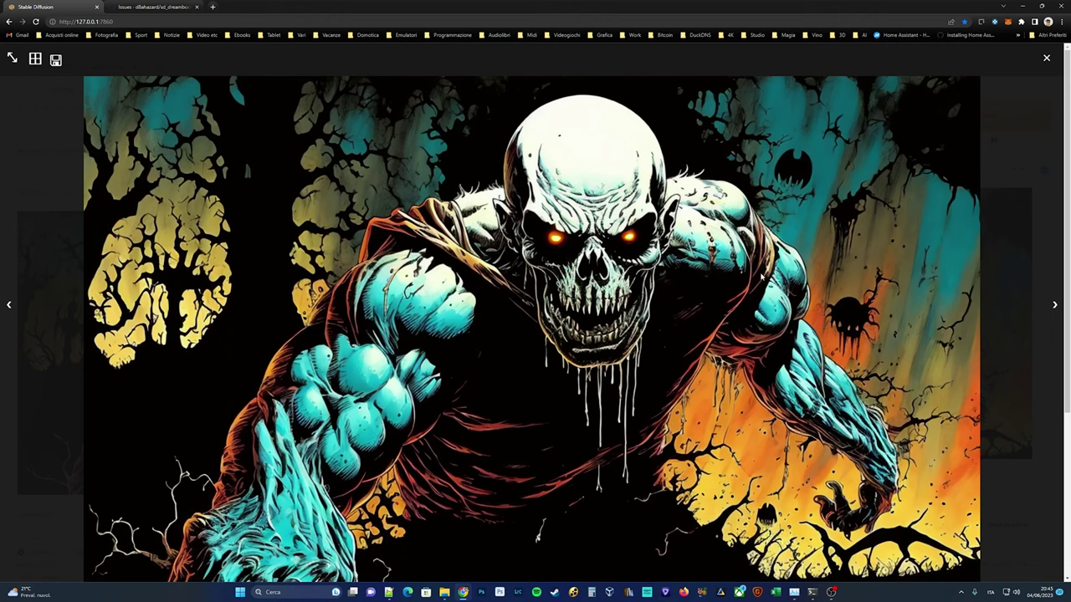
click(1048, 60)
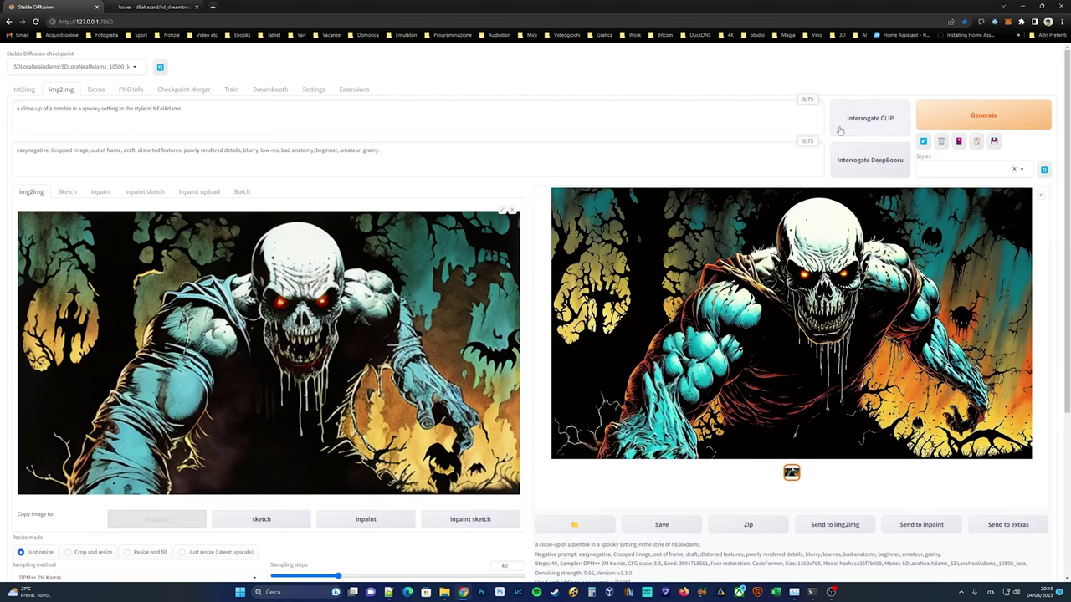